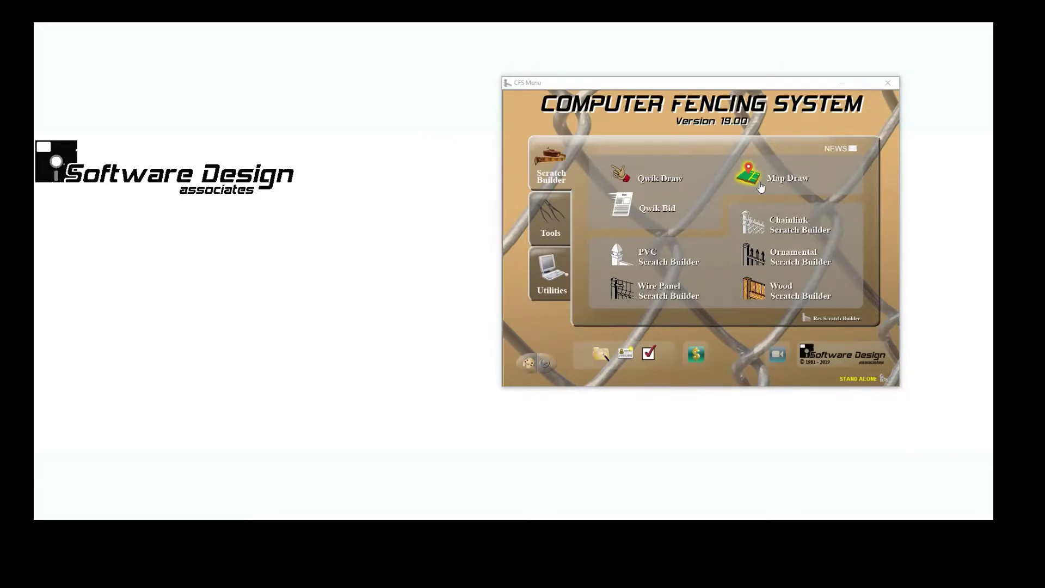
Start a Map Draw job with the customer's name, street address and city, and load the map there
left_click(754, 184)
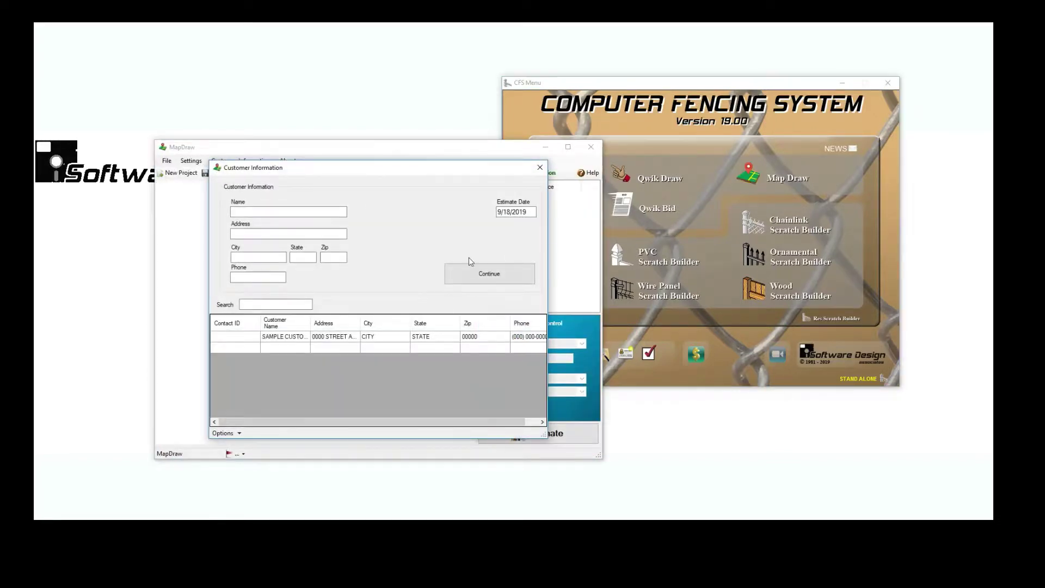
left_click(324, 212)
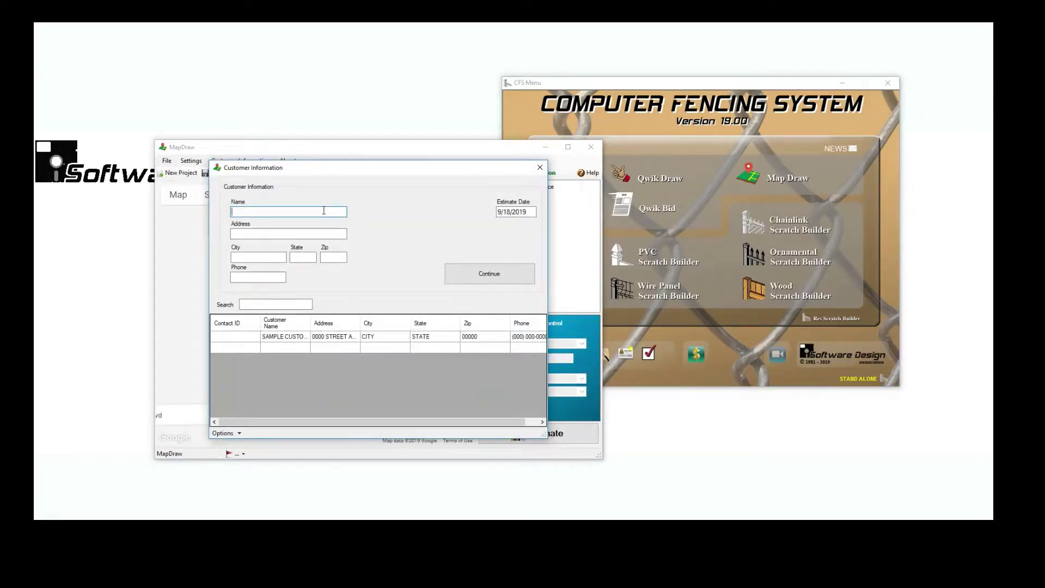
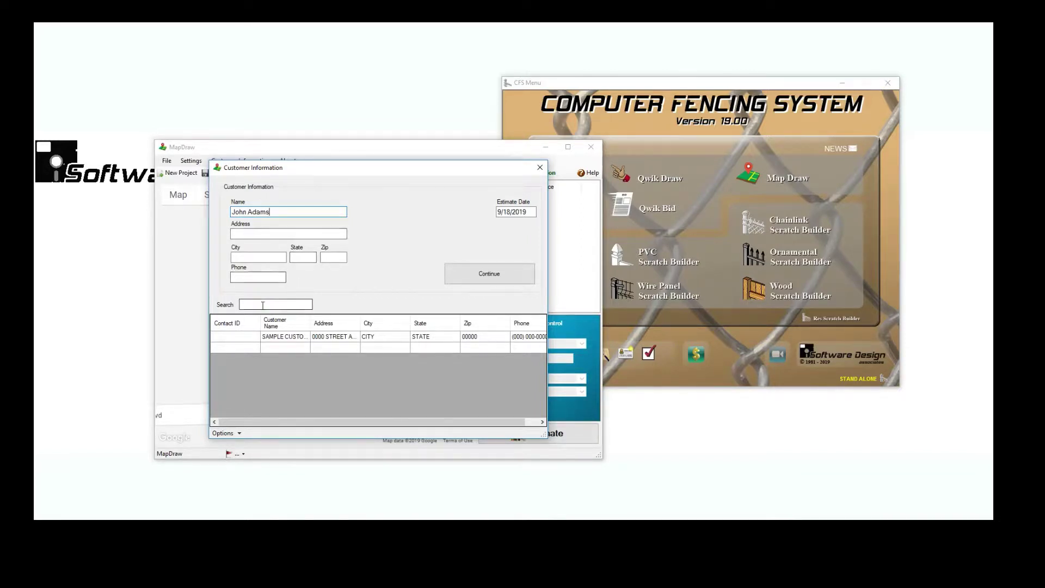
left_click(262, 303)
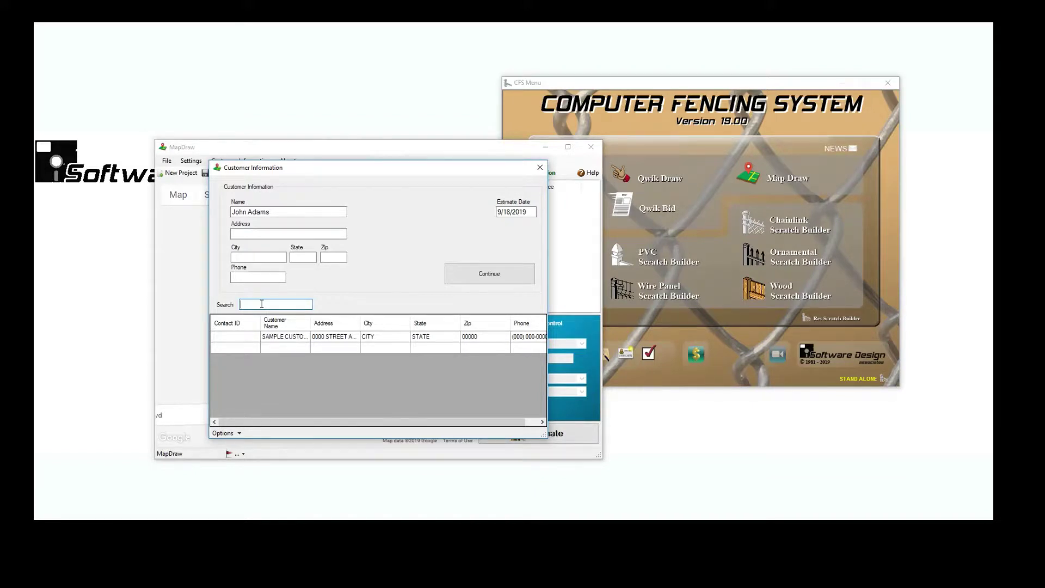
left_click(260, 232)
key("Tab")
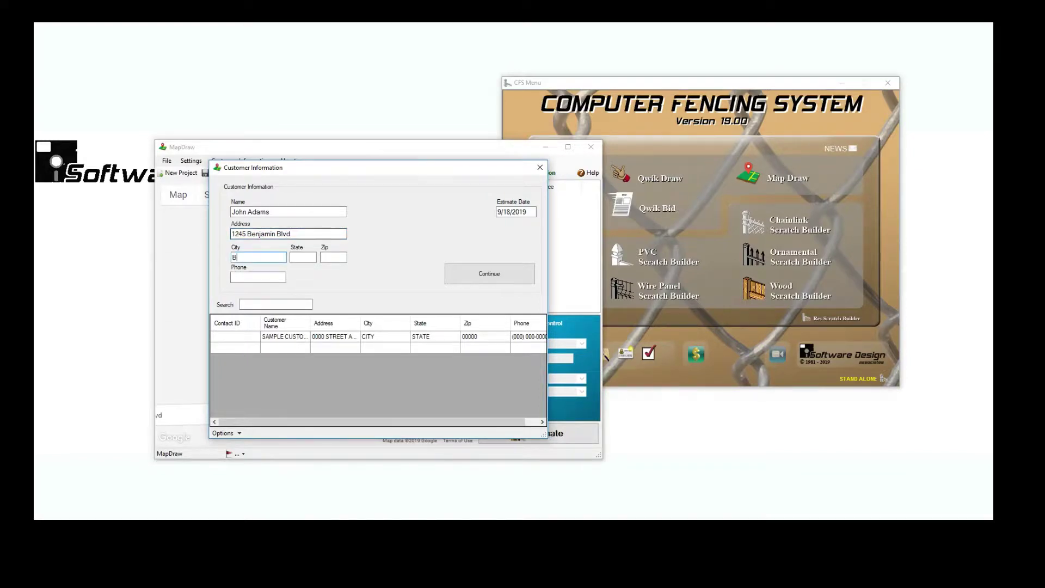
type("Billings")
key("Tab")
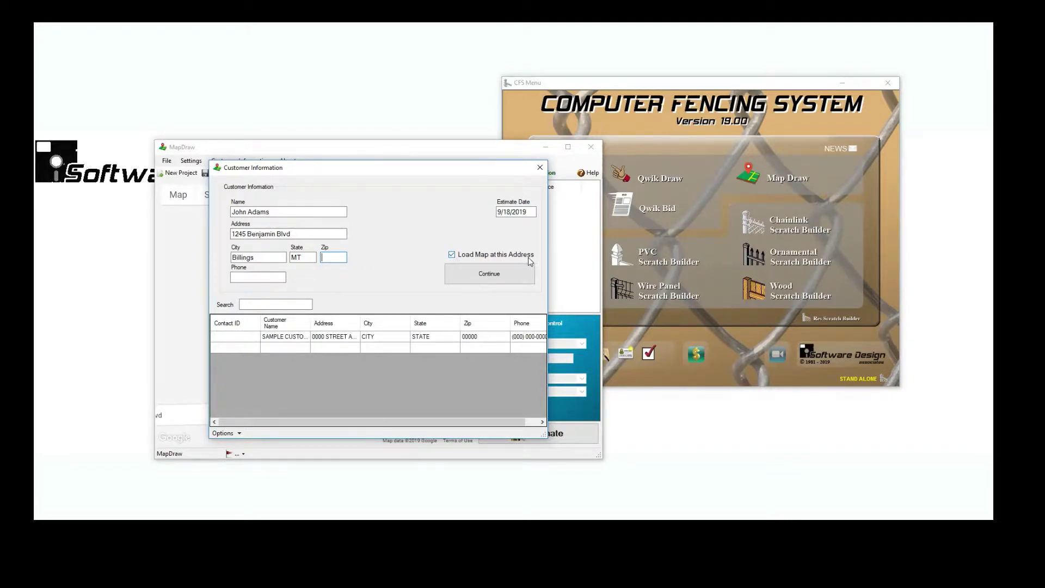
left_click(461, 280)
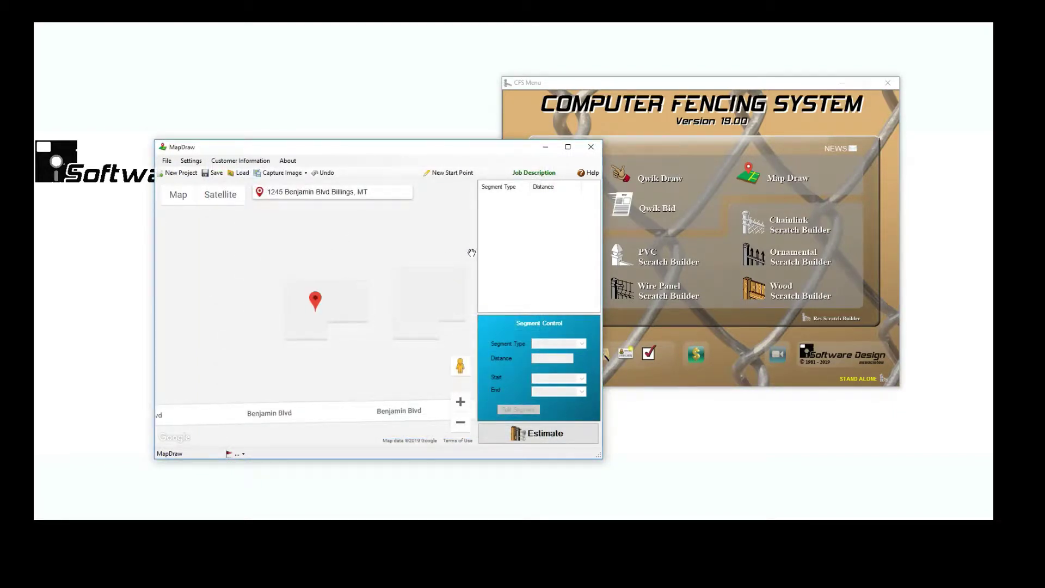
Maximize the map window, re-center the zoom on the address marker, and switch to Satellite view
left_click(567, 147)
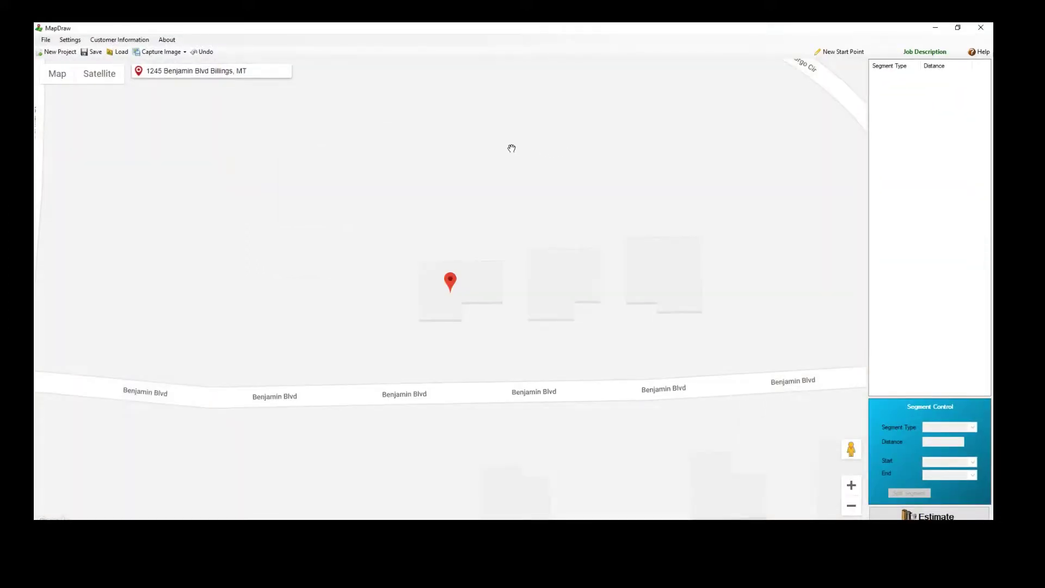
left_click(851, 506)
left_click(851, 488)
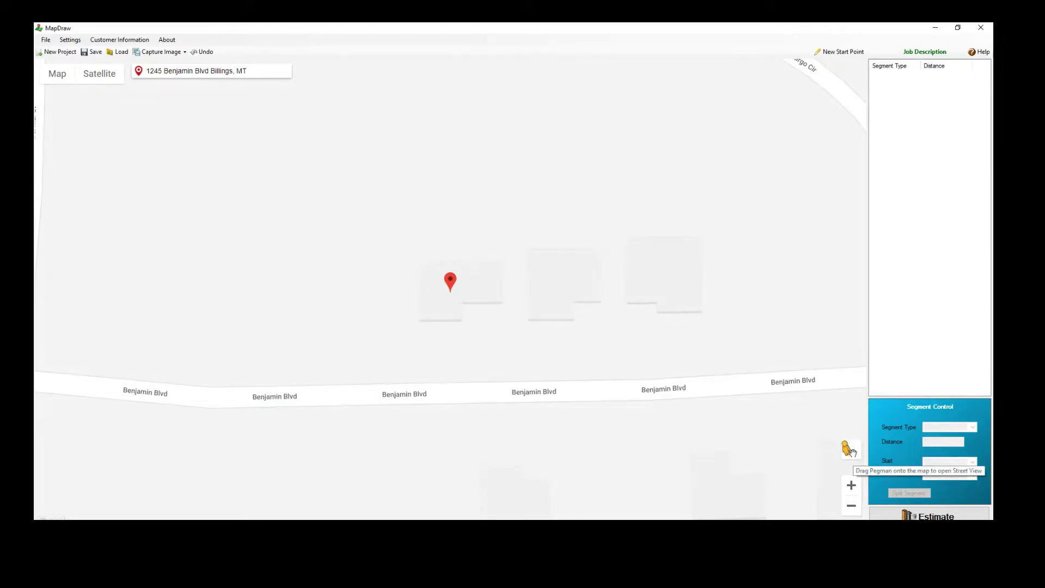
left_click(102, 77)
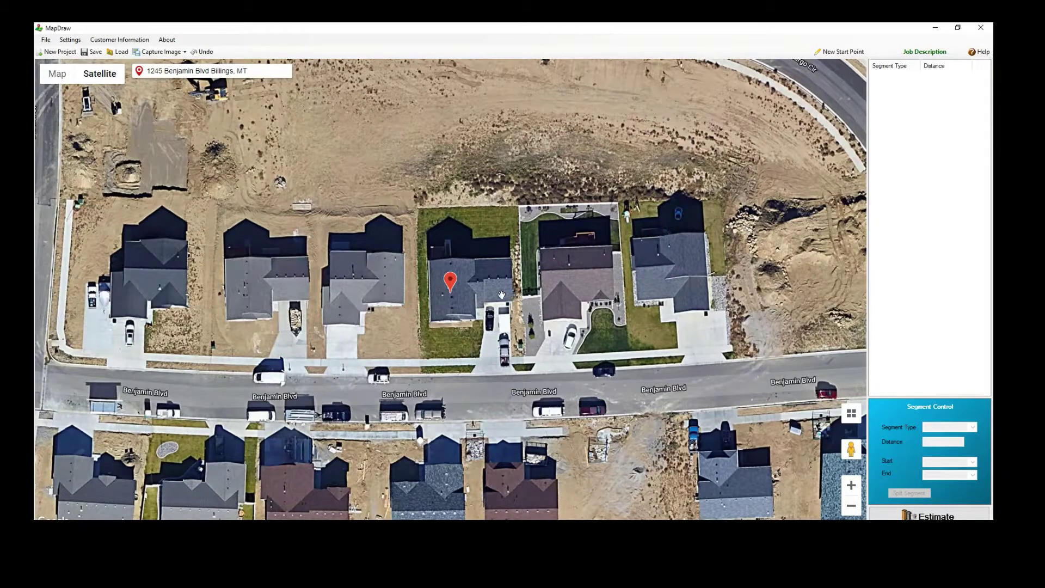
Trace fence runs of 8, 76, 31 and 37 feet along the front, left side and back of the lot
left_click(428, 321)
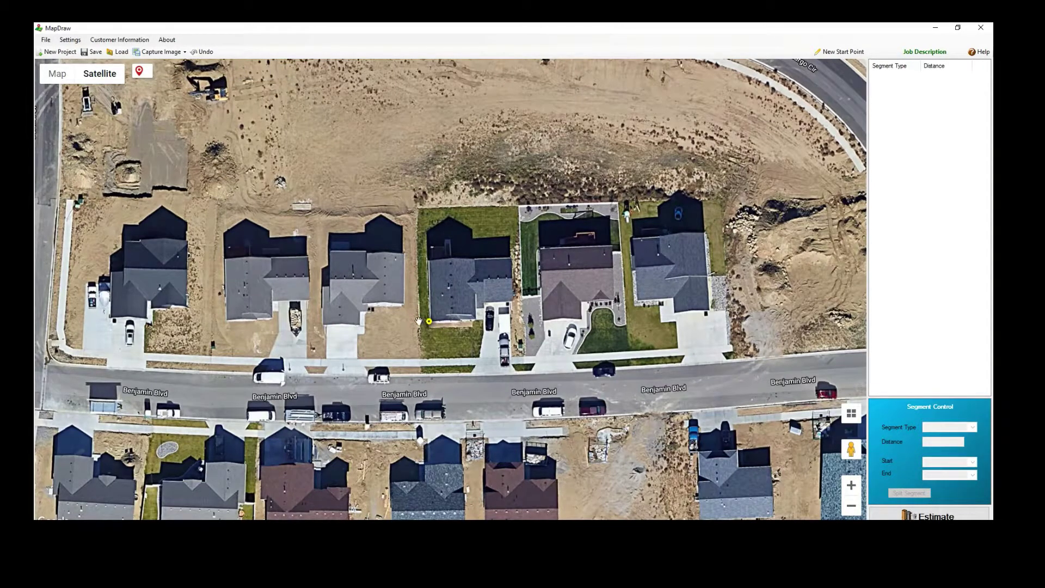
left_click(418, 321)
left_click(418, 208)
left_click(462, 208)
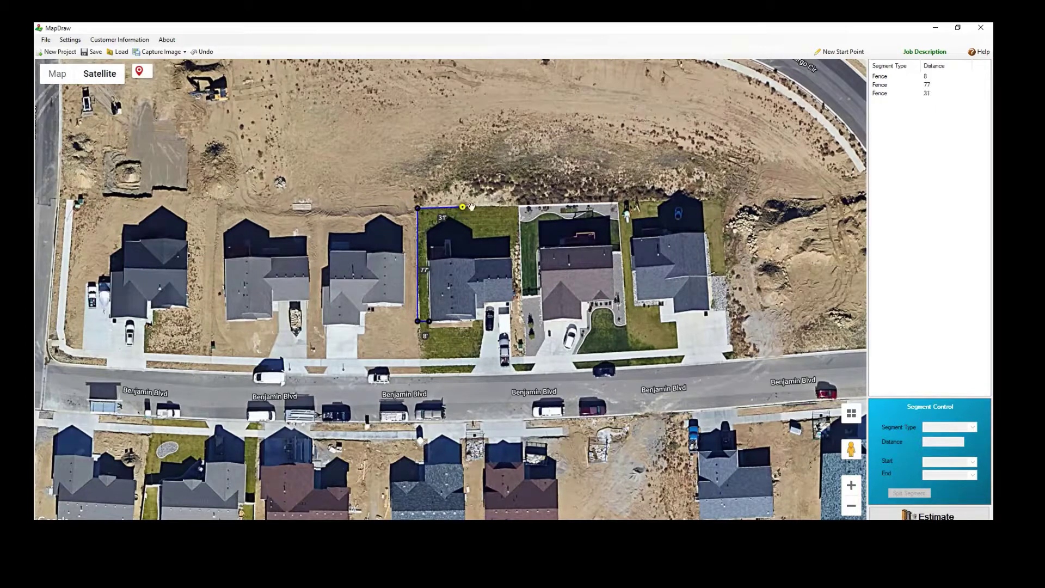
left_click(517, 208)
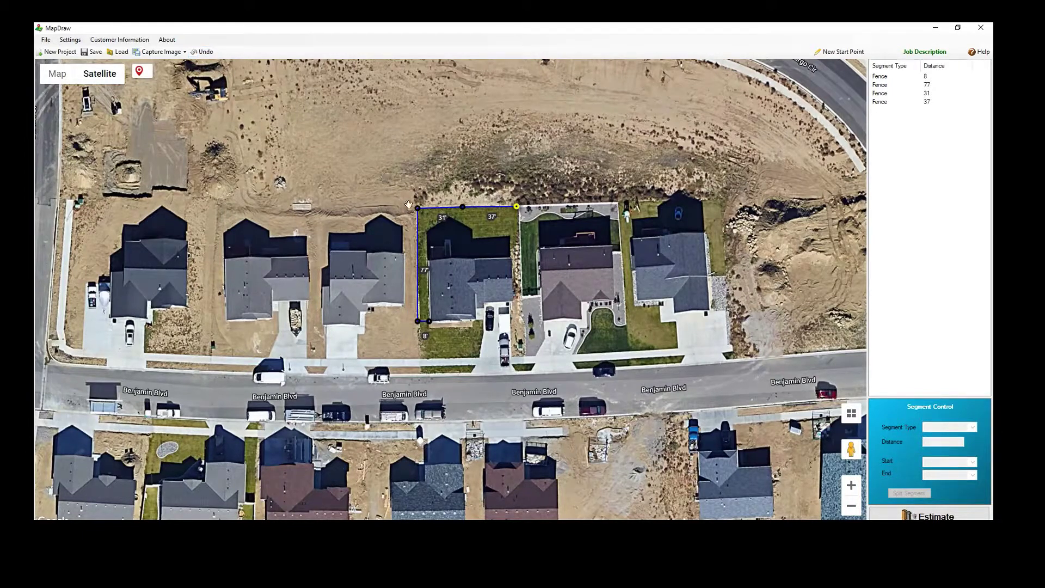
left_click_drag(418, 209, 419, 210)
Split the 37-foot back fence into a 4-foot and a 32-foot run
left_click(884, 103)
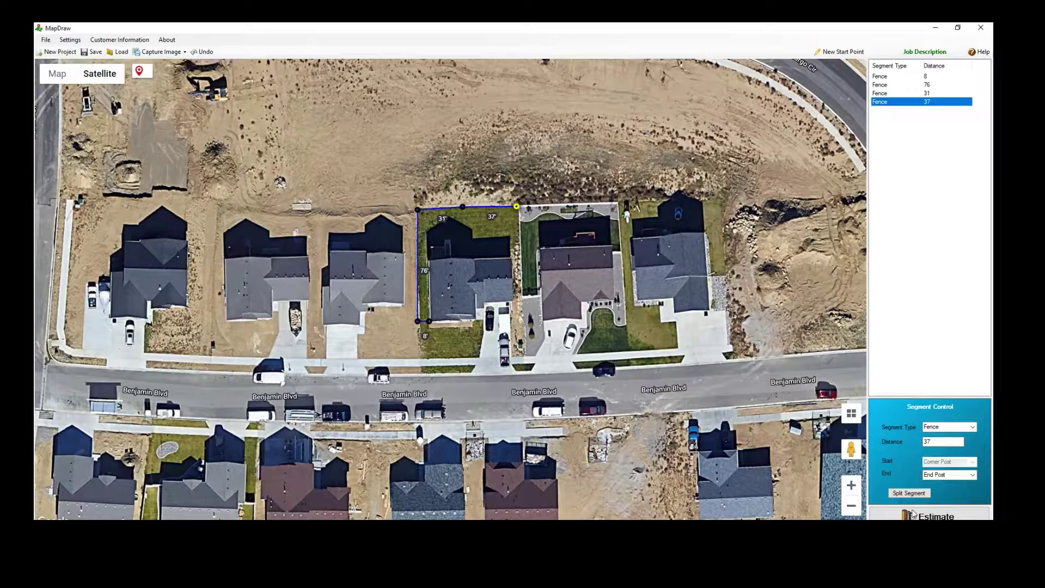
left_click(910, 493)
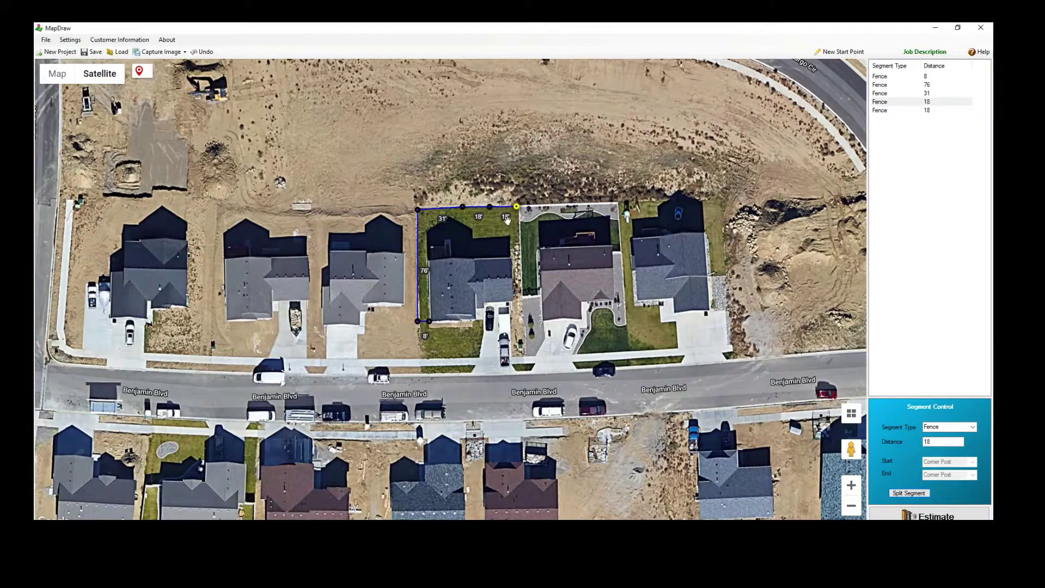
left_click_drag(490, 210, 471, 212)
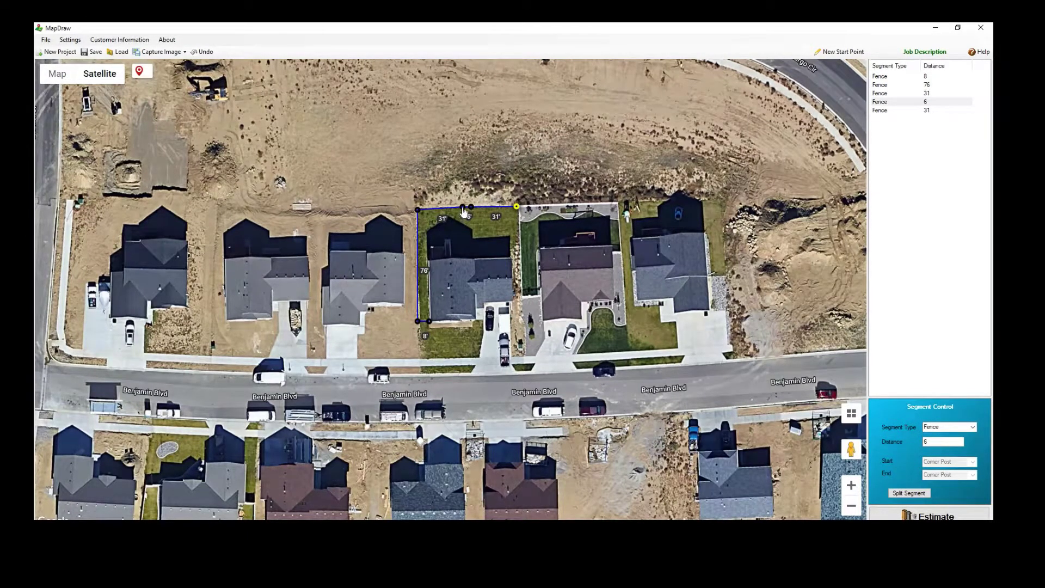
left_click_drag(463, 207, 464, 208)
left_click_drag(471, 210, 470, 207)
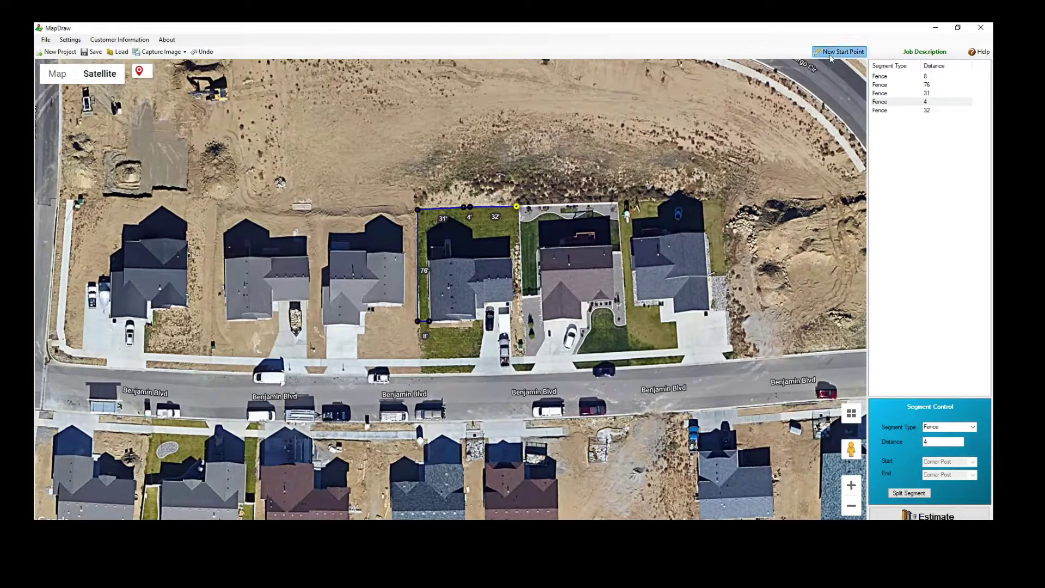
Add a 7-foot run down the right side and lengthen the front run to 10 feet
left_click(521, 298)
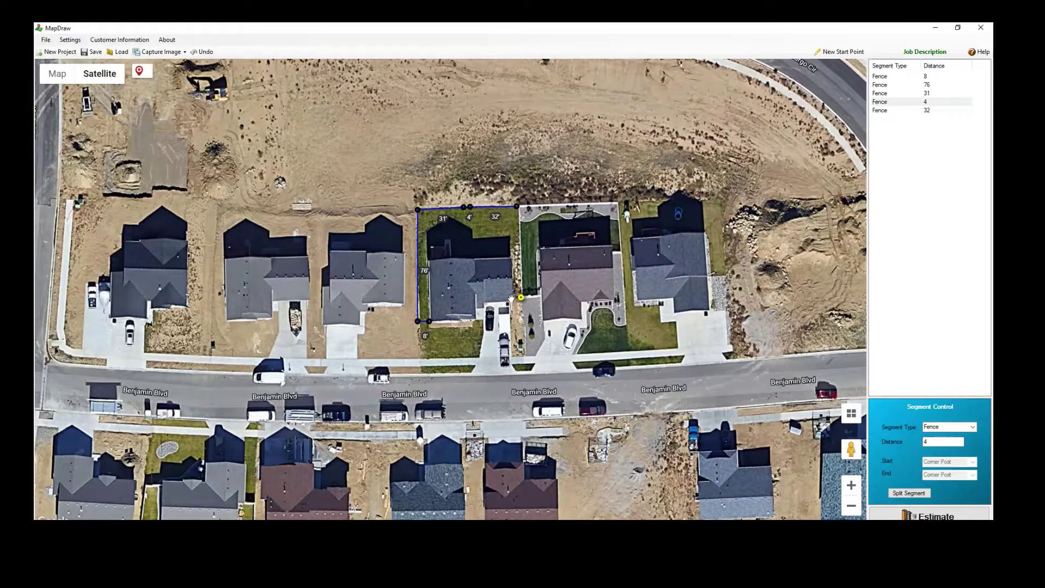
left_click(511, 300)
left_click_drag(430, 321, 433, 322)
Make the 10-foot front segment a Double Gate
left_click(892, 77)
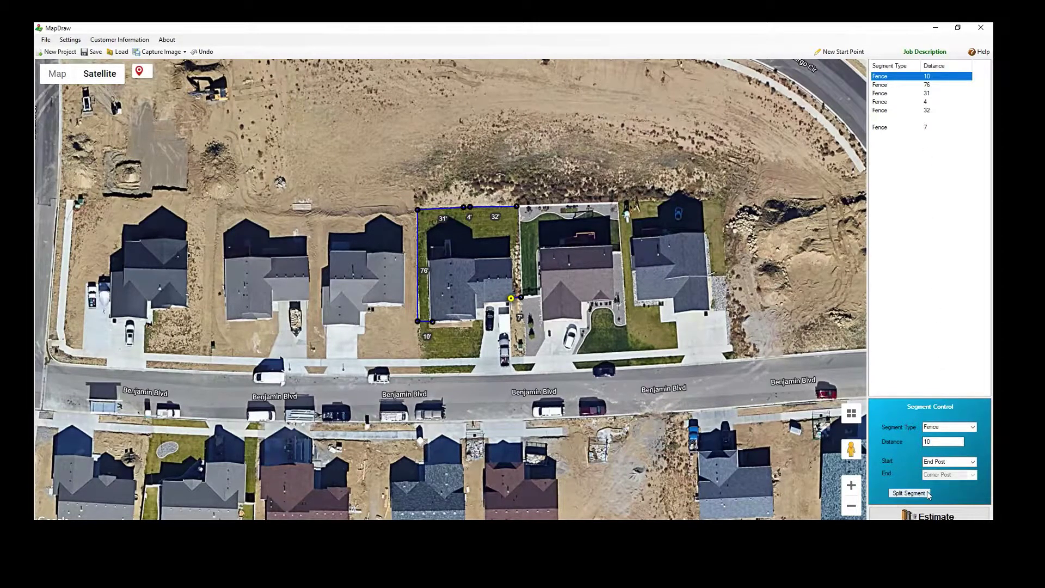
left_click(972, 428)
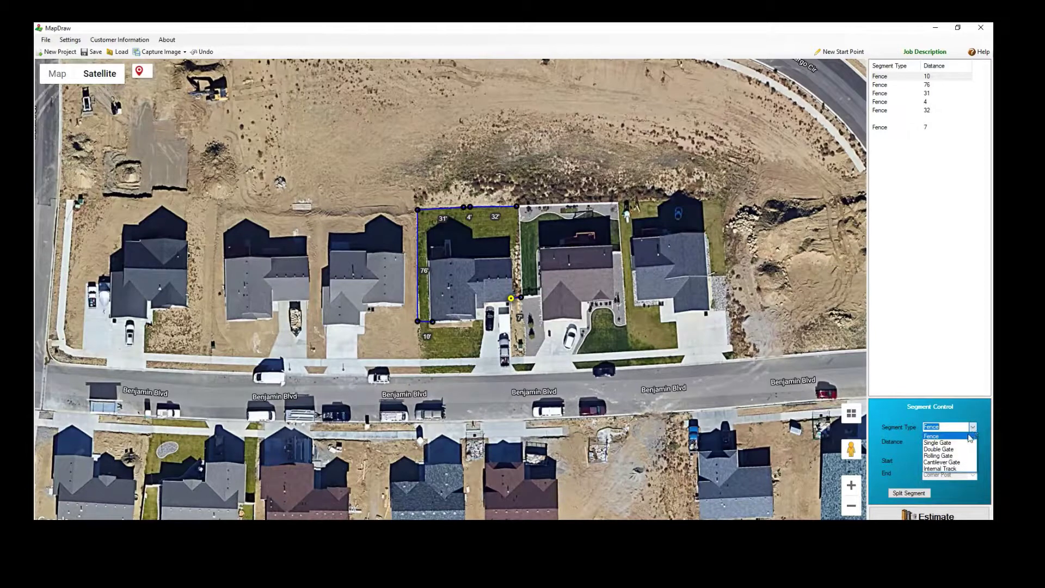
left_click(946, 449)
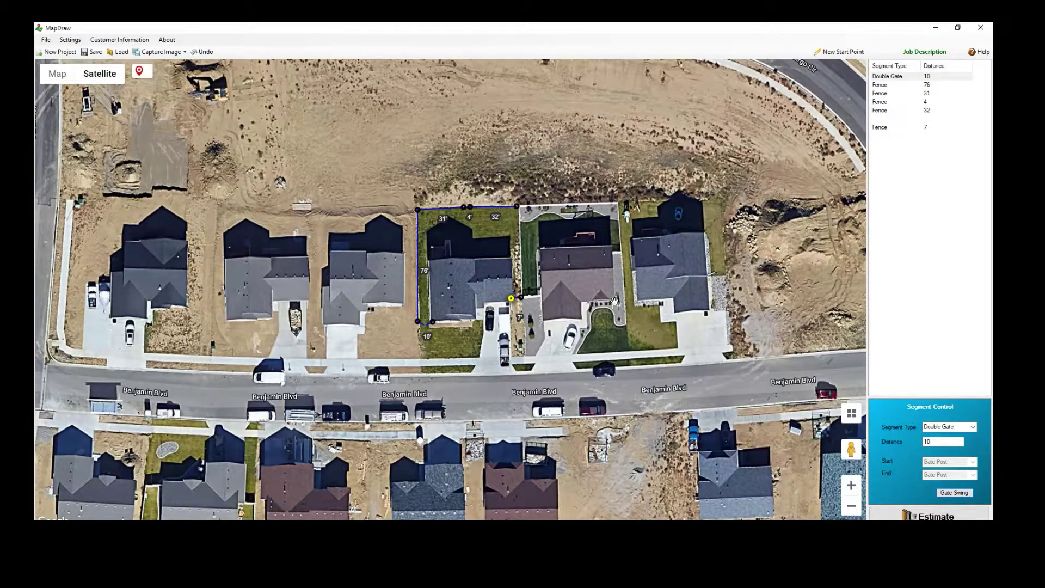
Make the 4-foot back segment a Single Gate and flip its swing direction
left_click(877, 103)
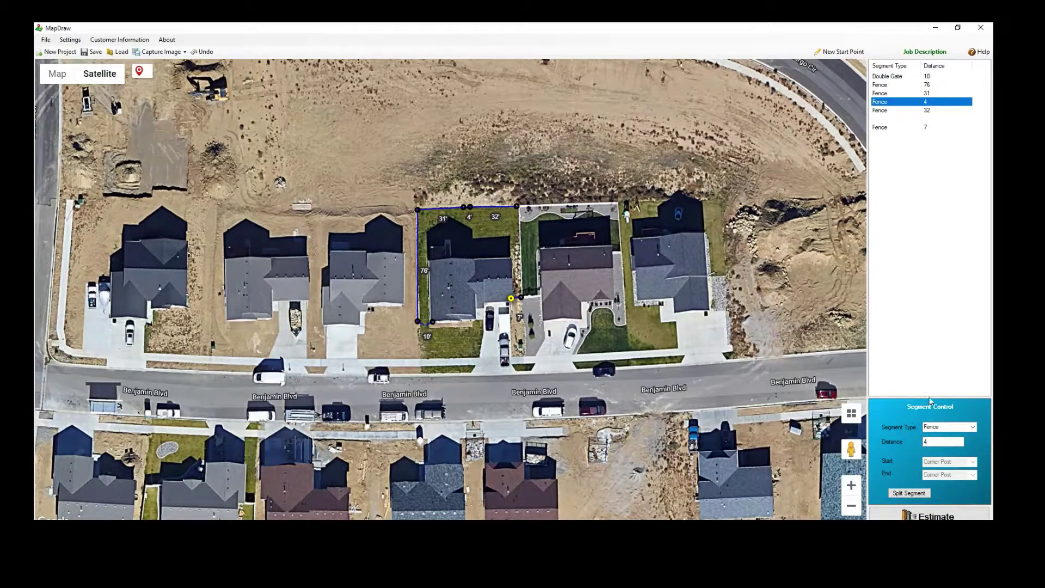
left_click(972, 426)
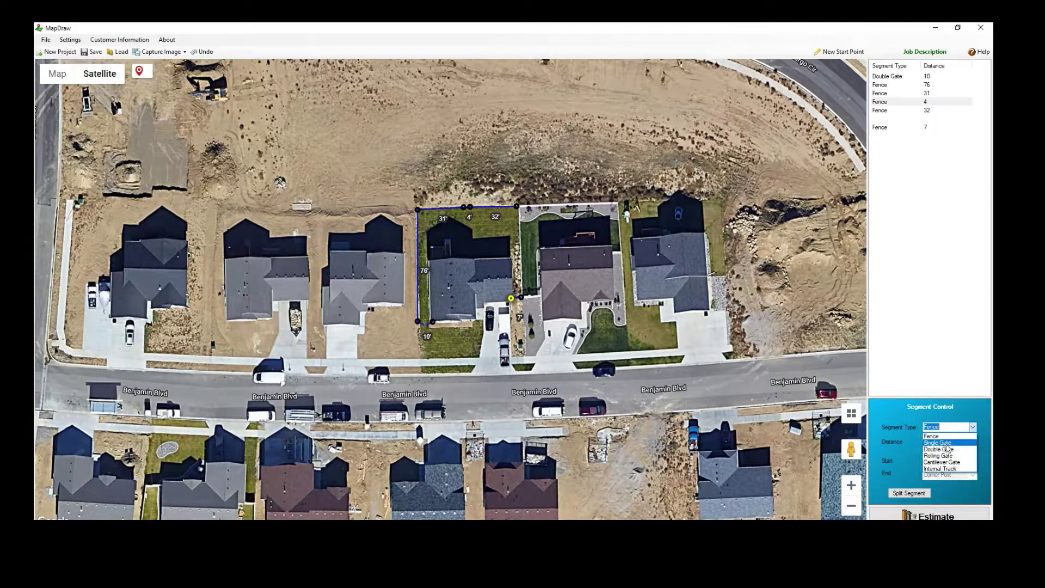
left_click(944, 443)
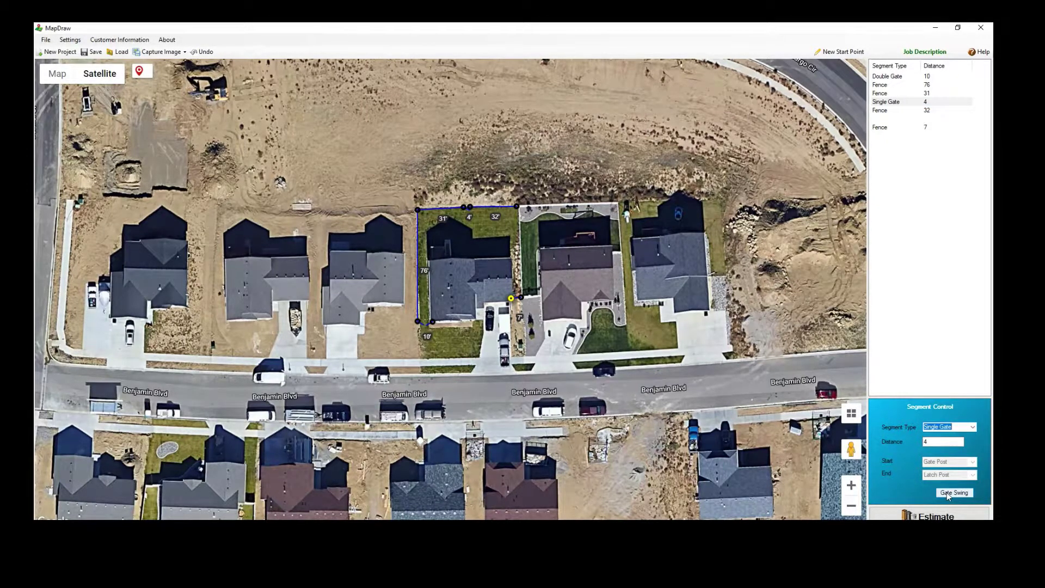
left_click(946, 492)
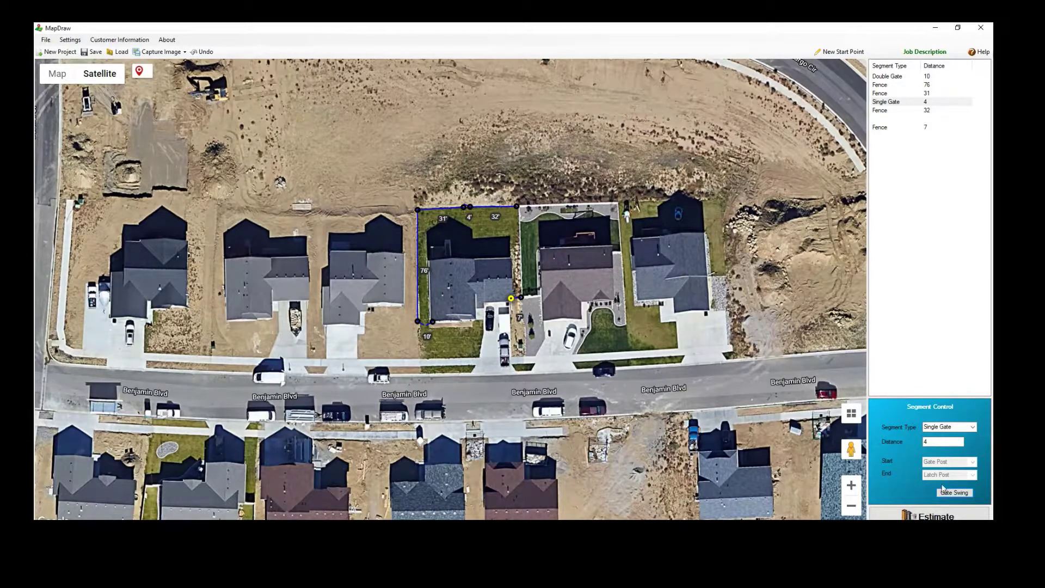
Set the 32-foot run's End and the 7-foot run's Start to Tie-on
left_click(891, 112)
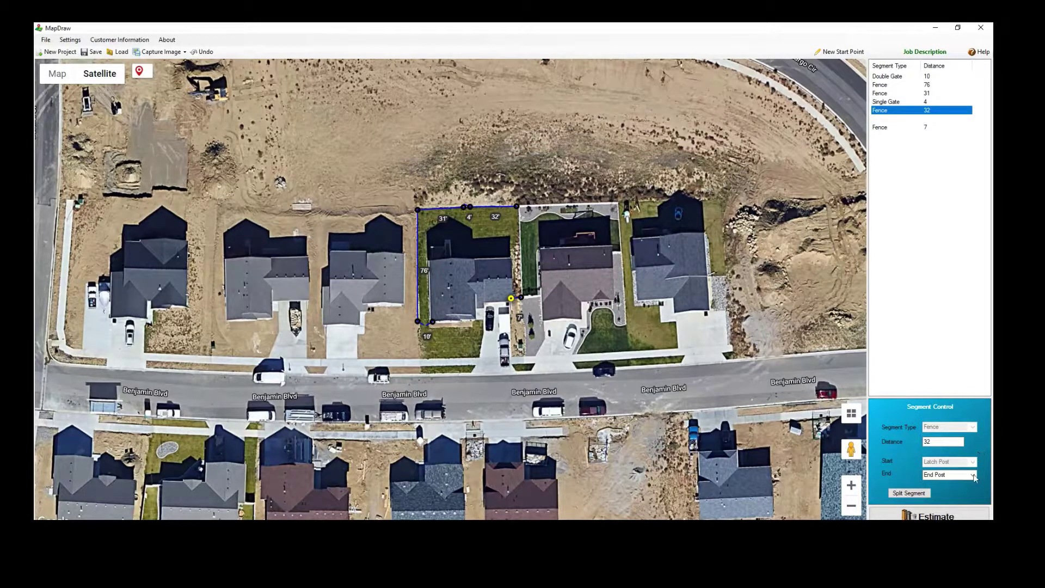
left_click(972, 475)
left_click(964, 489)
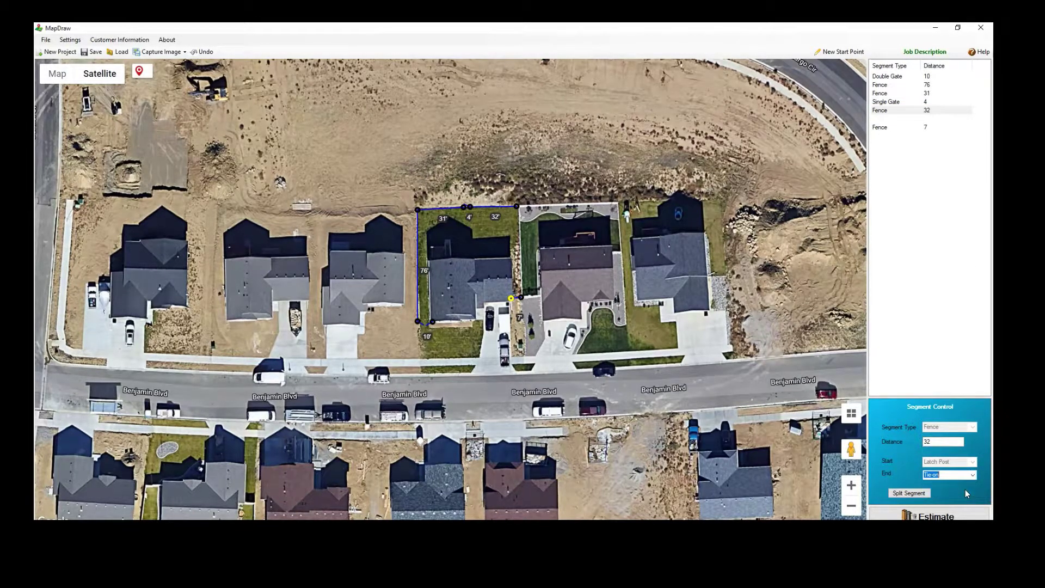
left_click(889, 128)
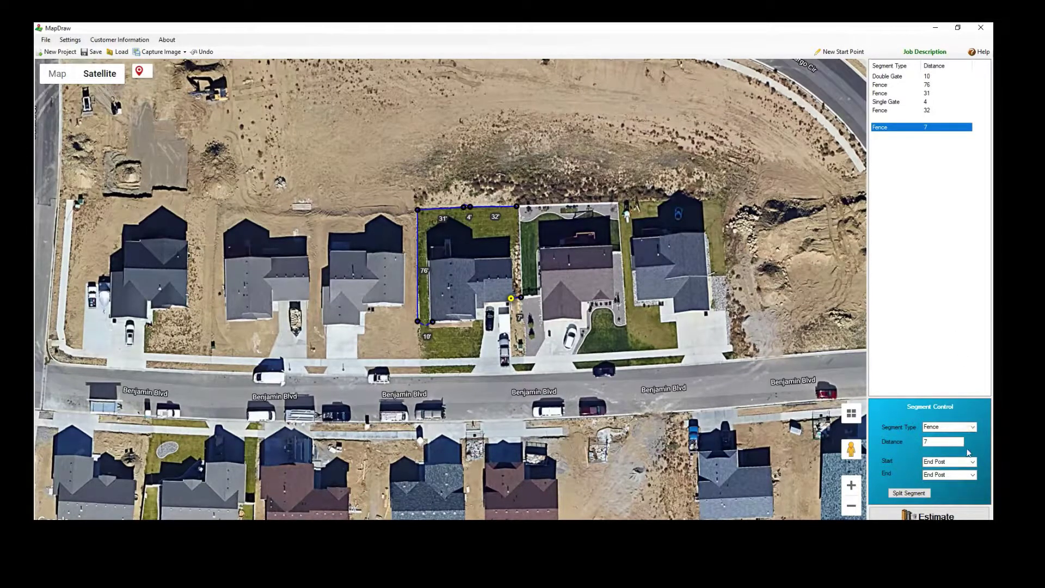
left_click(973, 462)
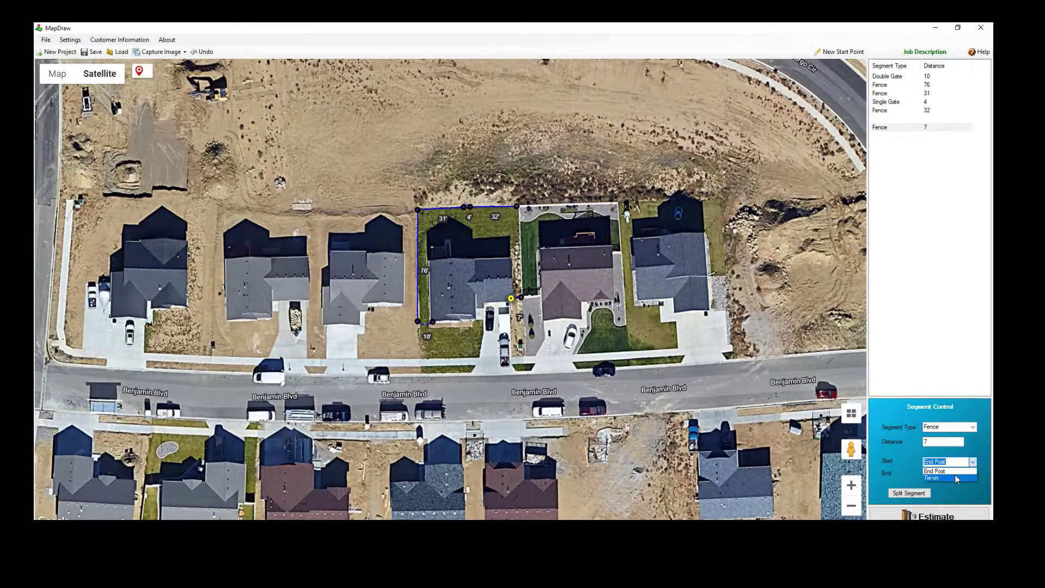
Make the 7-foot run start with a Tie-on and restore the map window
left_click(956, 475)
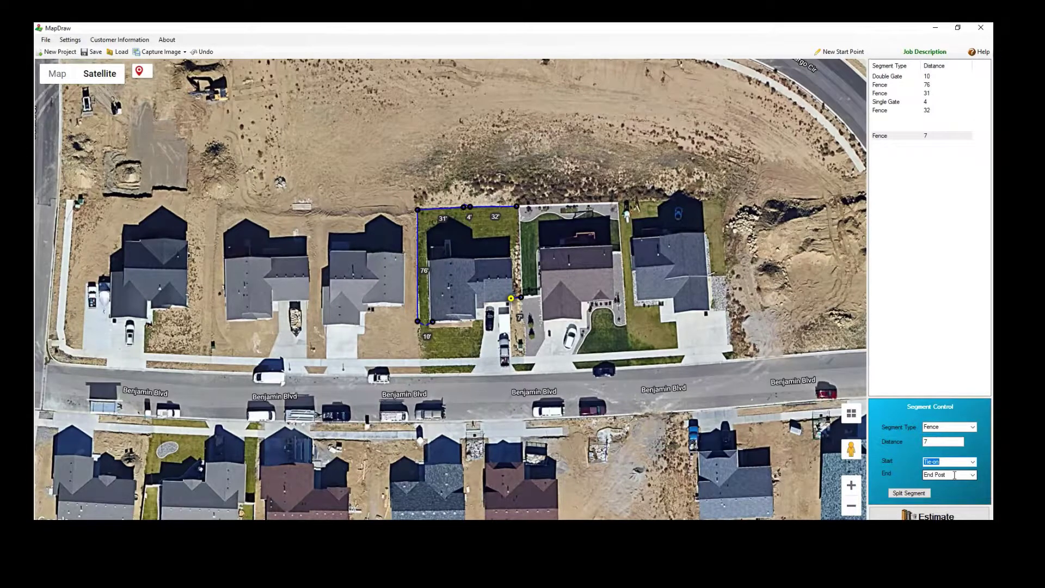
left_click(957, 27)
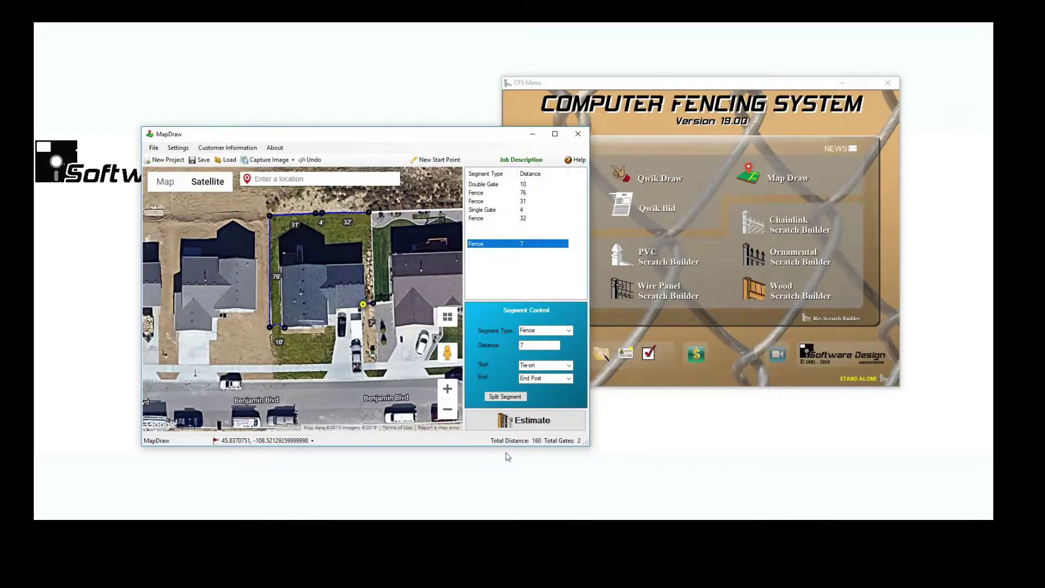
Capture the satellite map and save it as a PNG named after the customer's street address
left_click(274, 161)
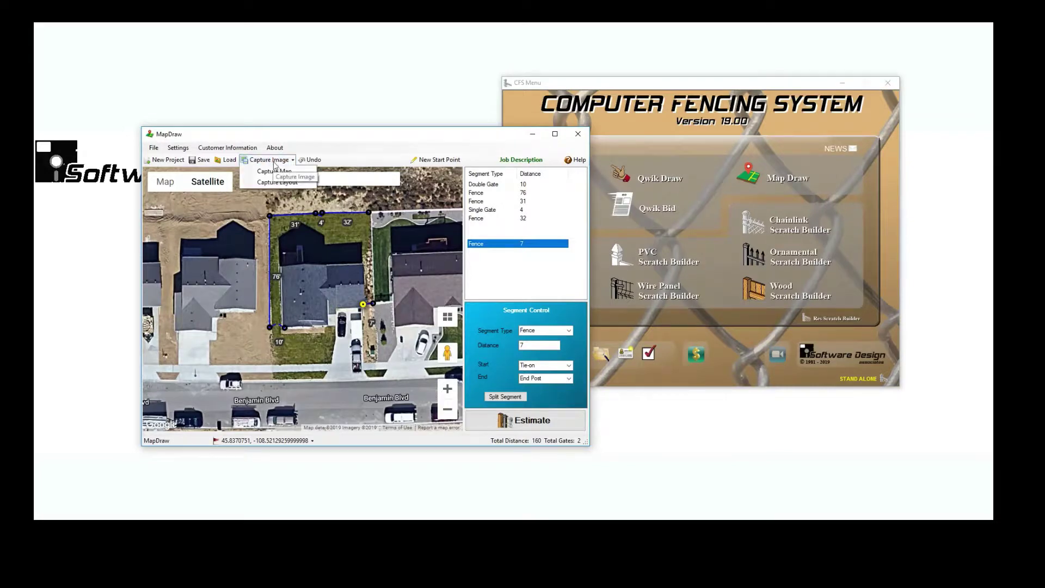
left_click(274, 171)
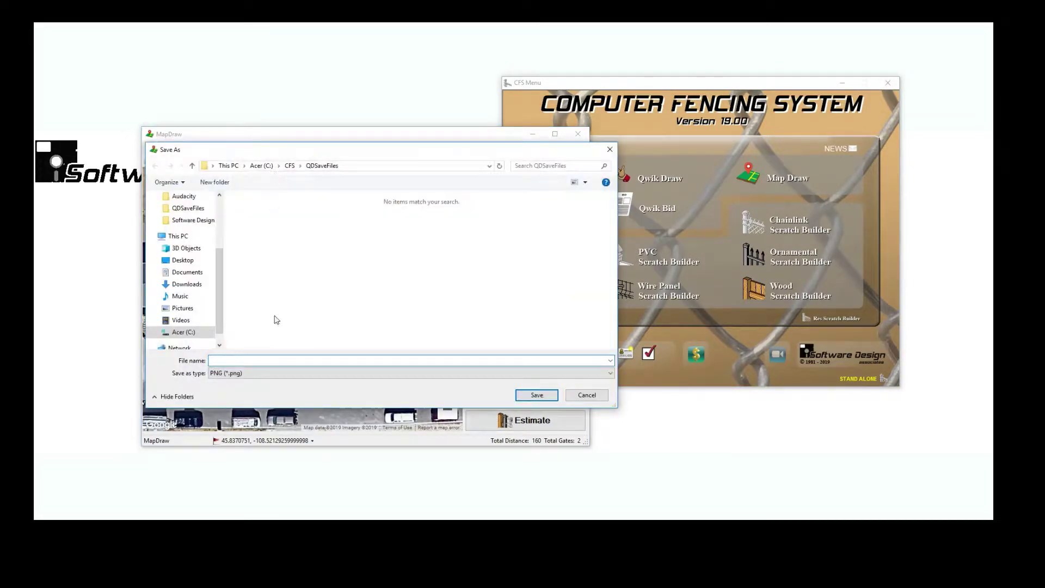
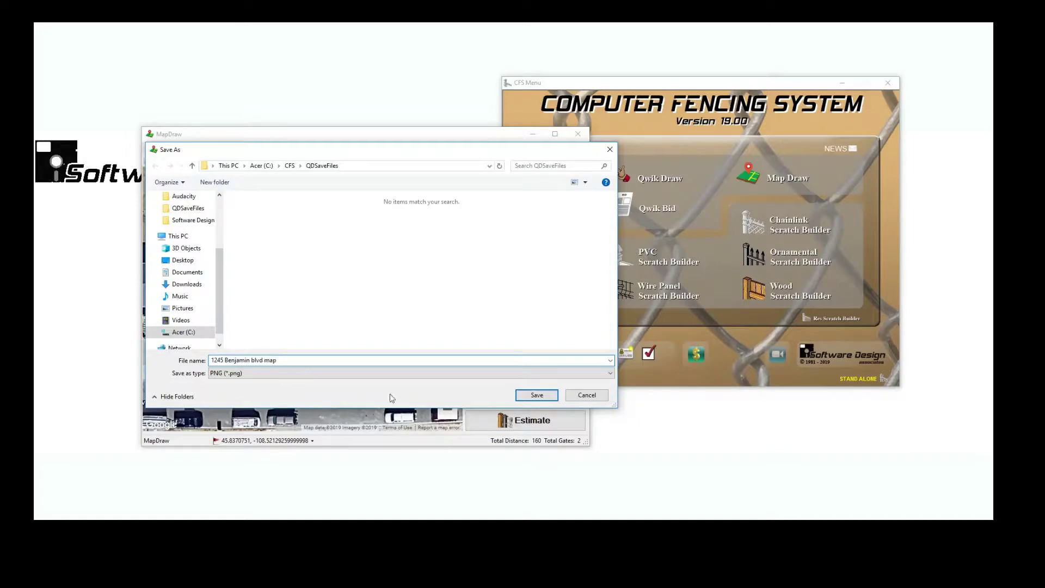
left_click(528, 395)
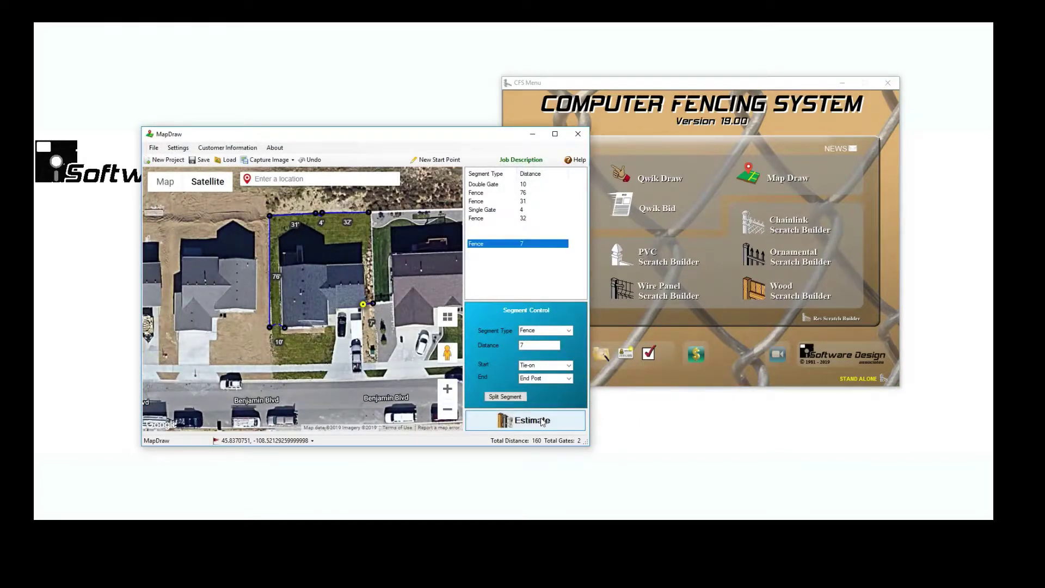
Estimate the layout as a 48" PVC EVERGUARD RESIDENTIAL fence using the 4' White Res. Camden specification
left_click(471, 417)
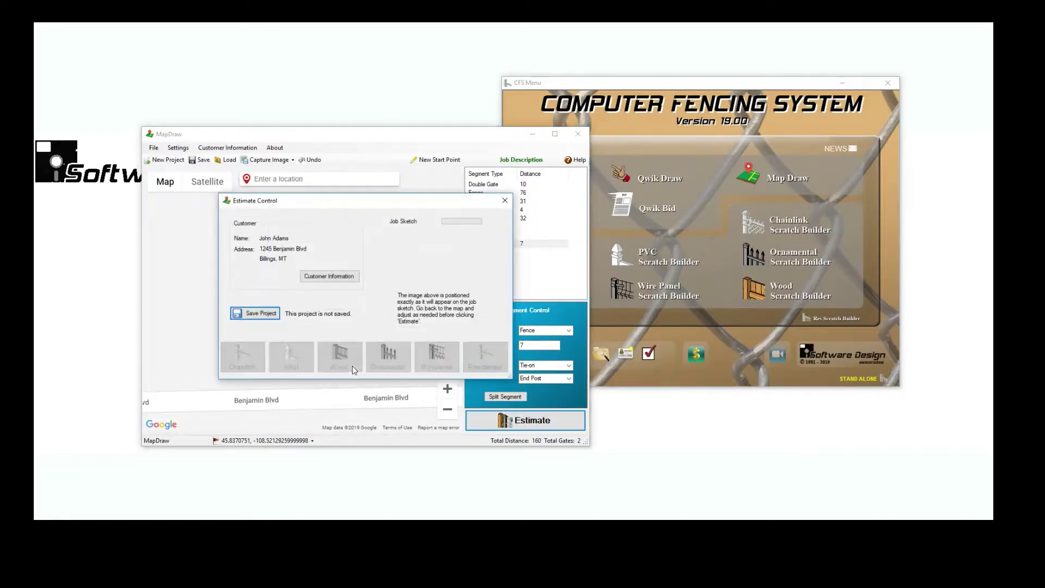
left_click(291, 355)
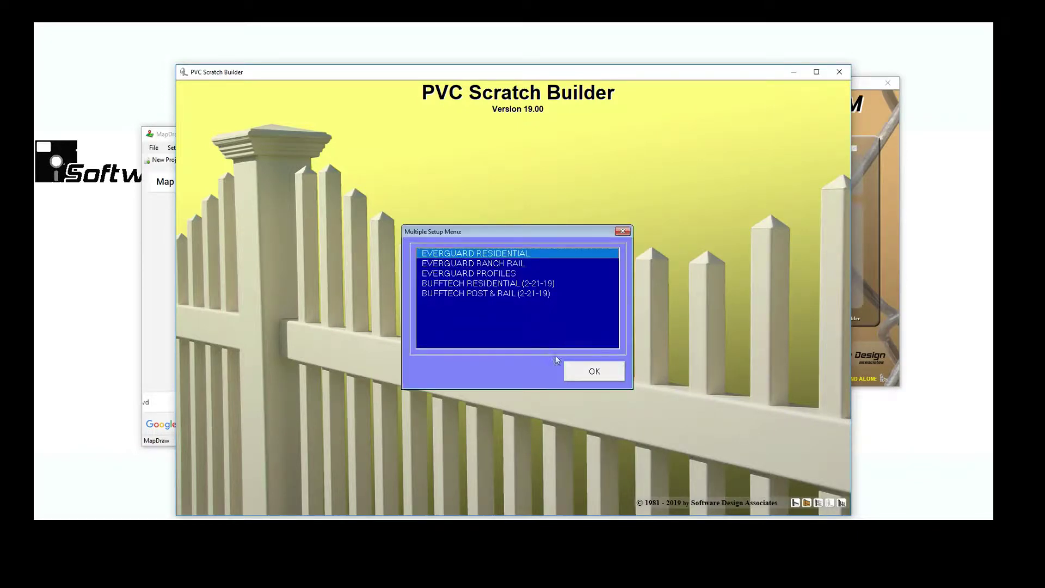
left_click(572, 370)
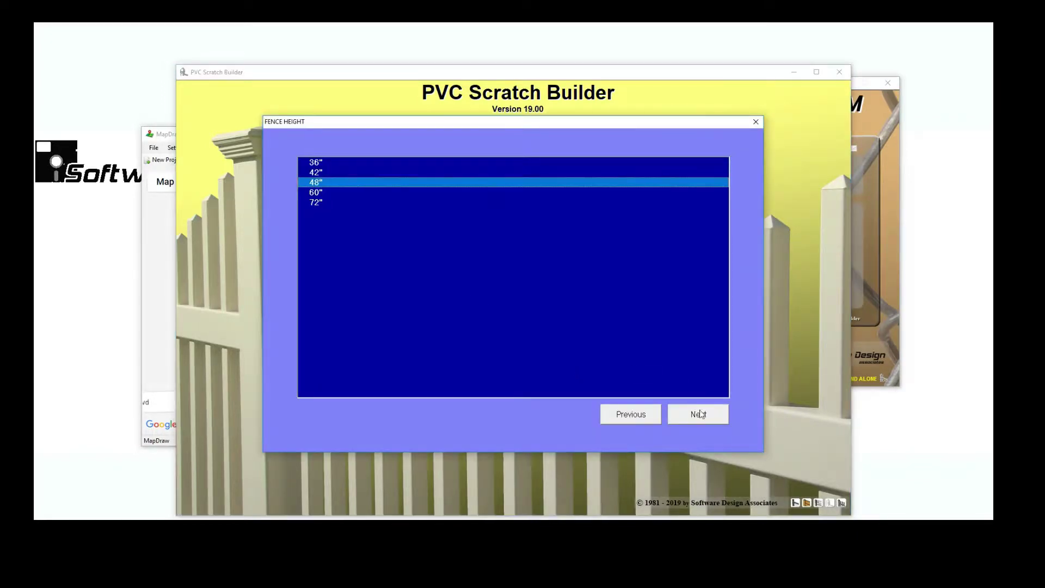
left_click(701, 414)
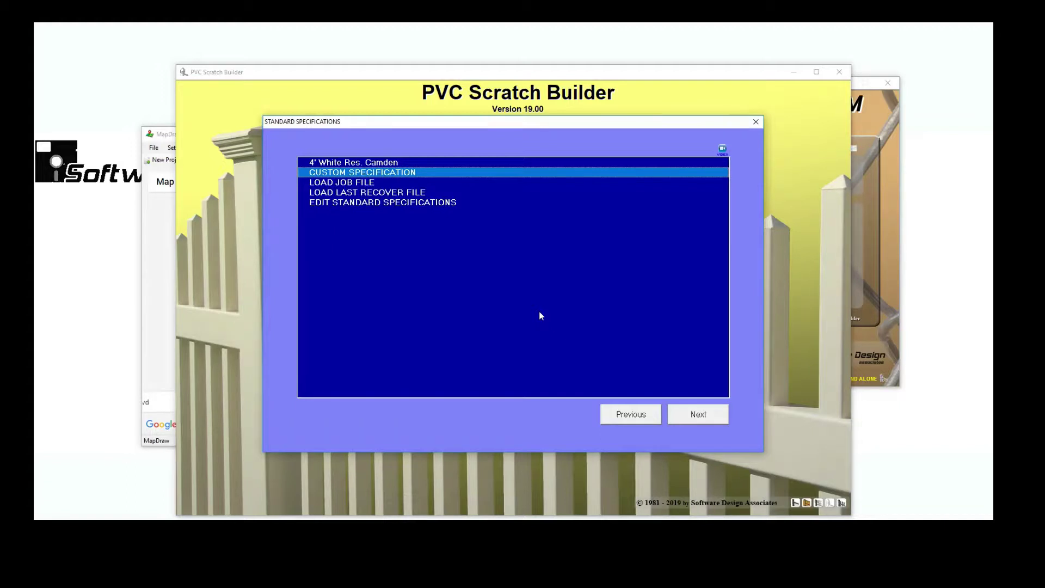
left_click(383, 163)
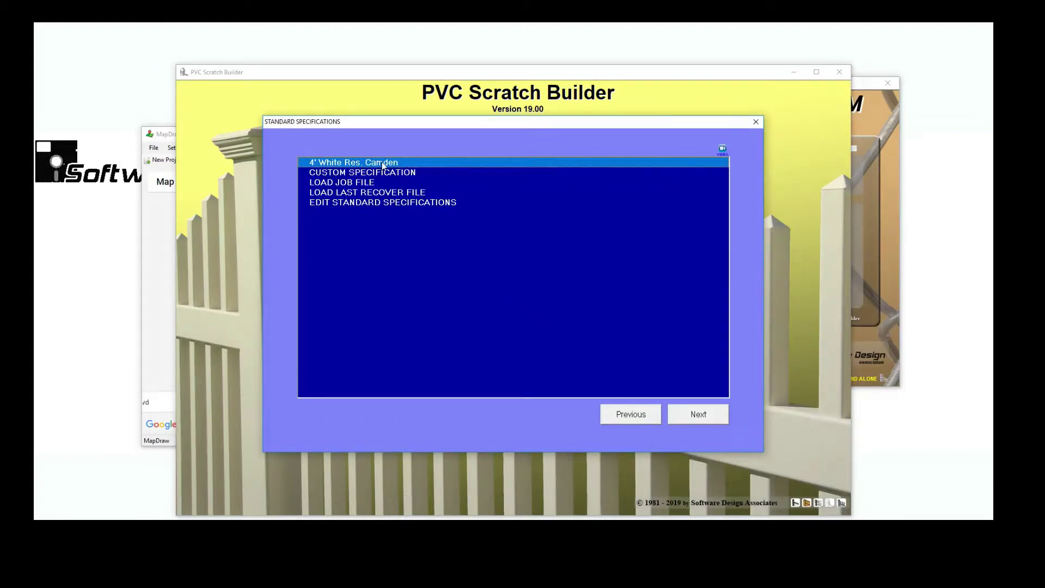
double_click(390, 164)
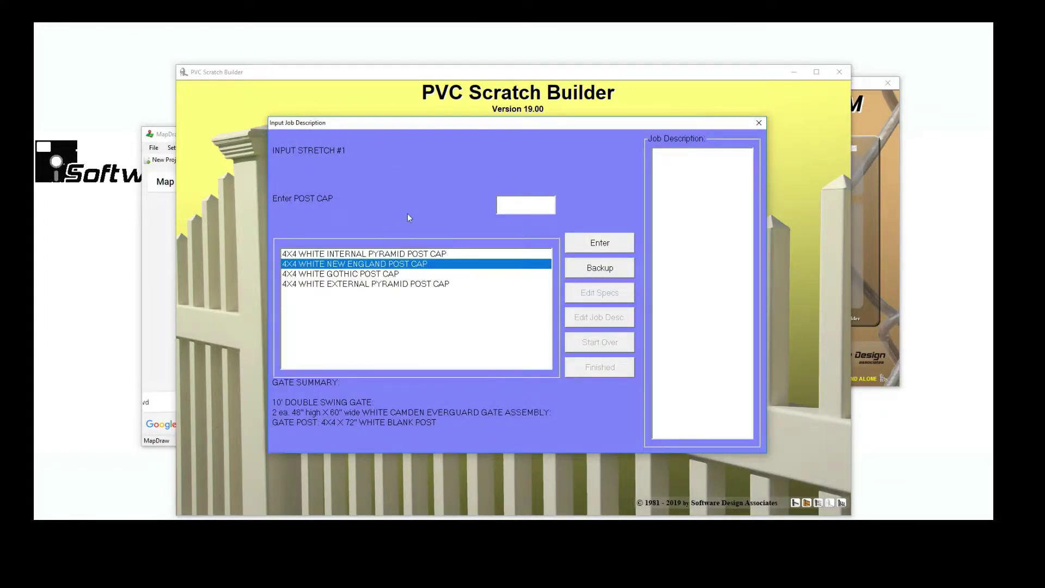
Choose New England post caps and the gate post stiffener for each stretch, then finish the job description
double_click(419, 264)
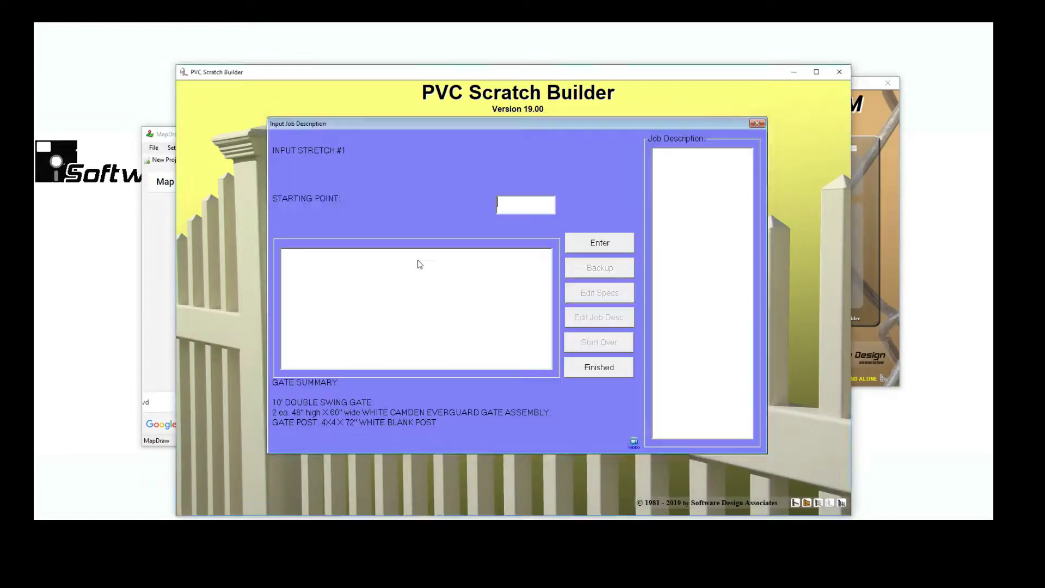
left_click(411, 255)
double_click(410, 254)
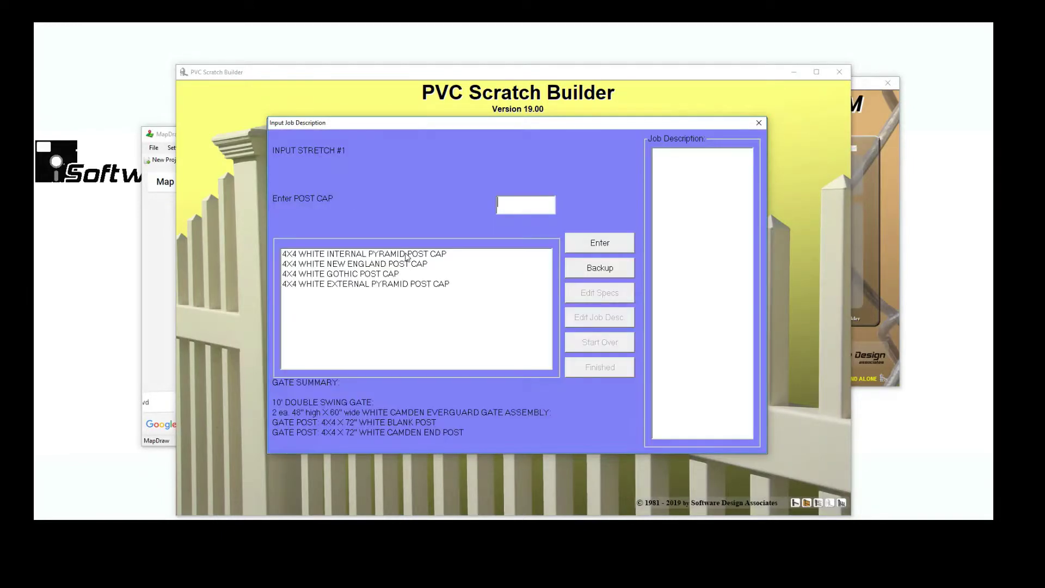
left_click(404, 254)
left_click(399, 265)
double_click(399, 266)
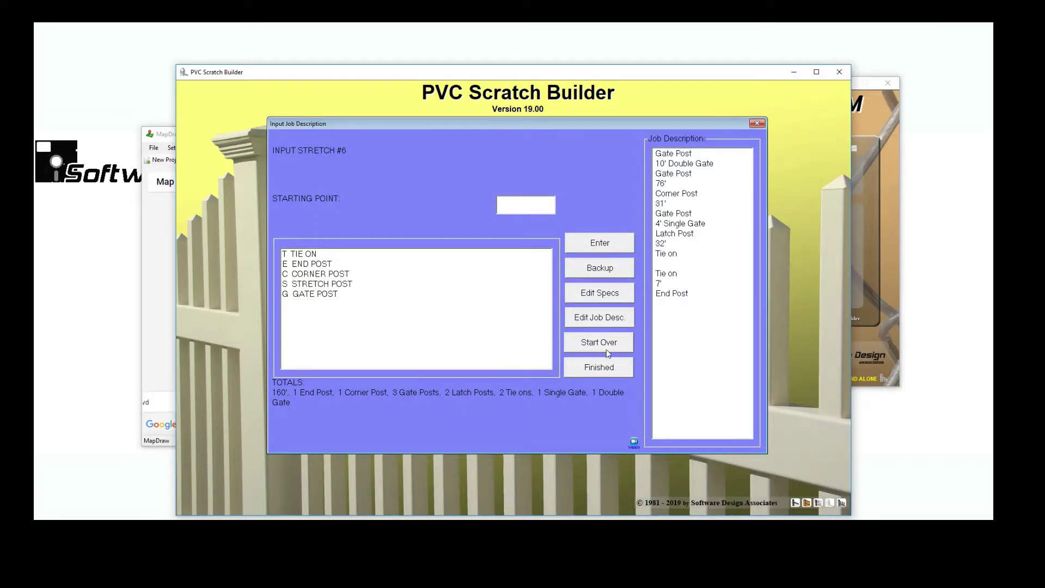
left_click(600, 368)
Review the $4710.09 itemized estimate, then choose to print the contract
left_click(666, 306)
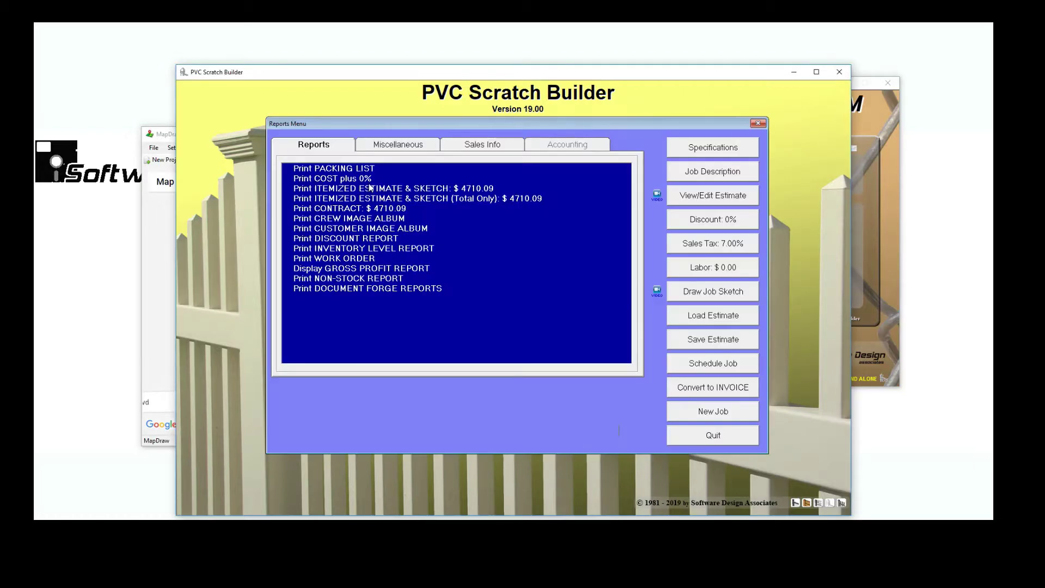
left_click(688, 199)
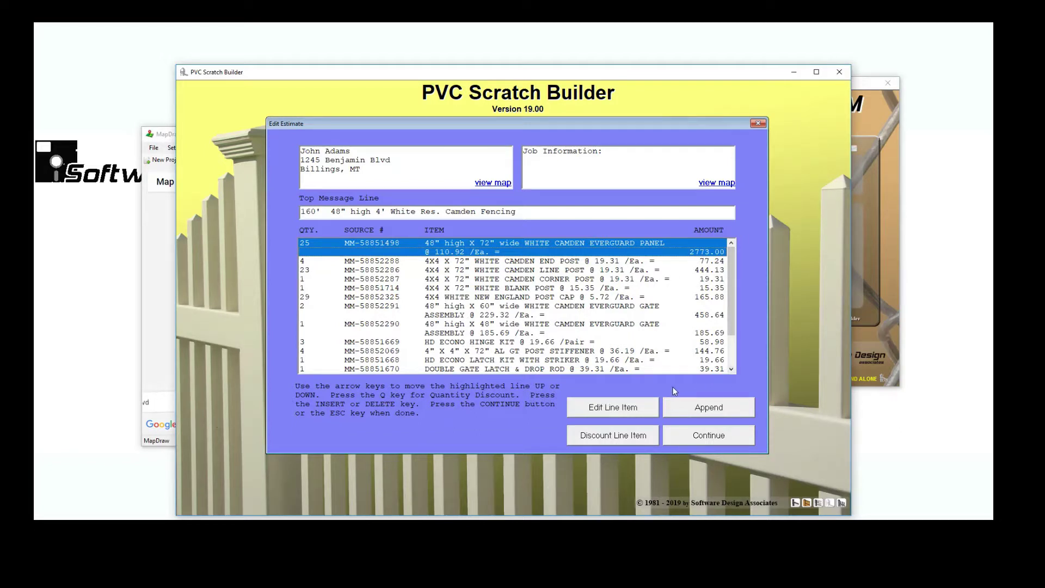
left_click(688, 436)
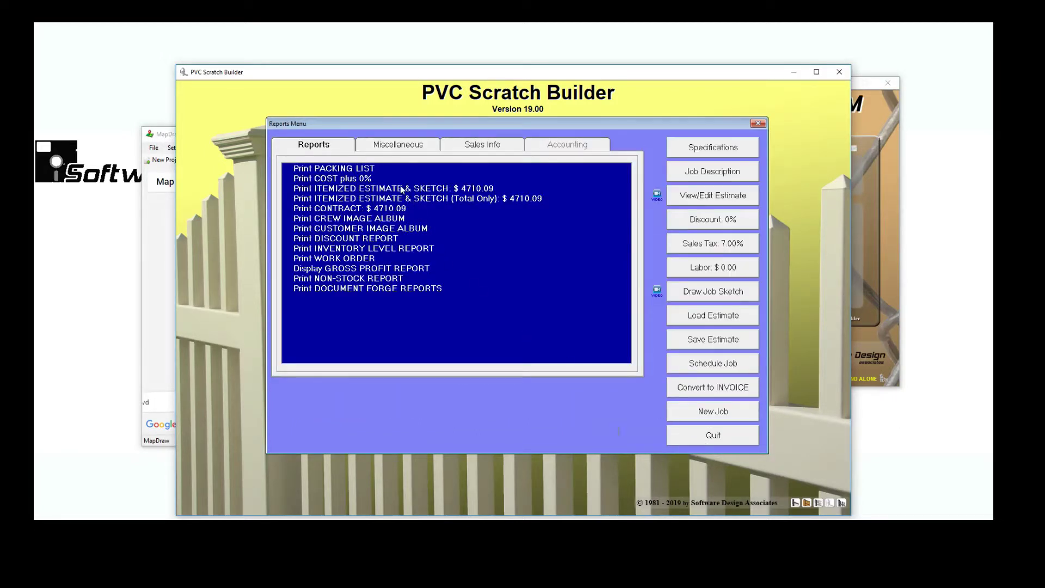
left_click(352, 209)
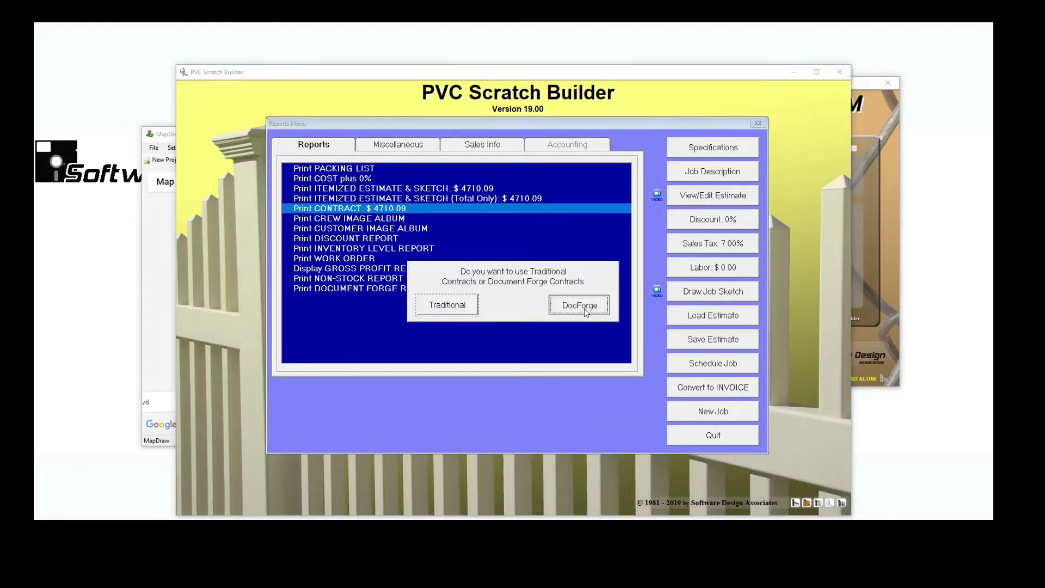
Choose Document Forge contracts and finish Contract Notes without adding any notes
left_click(566, 308)
left_click(576, 295)
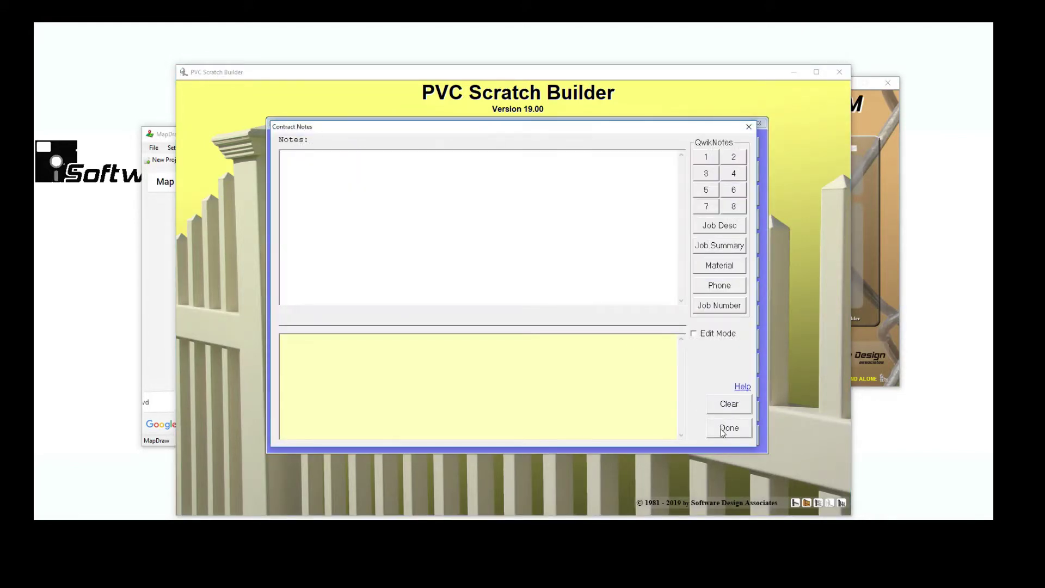
left_click(724, 424)
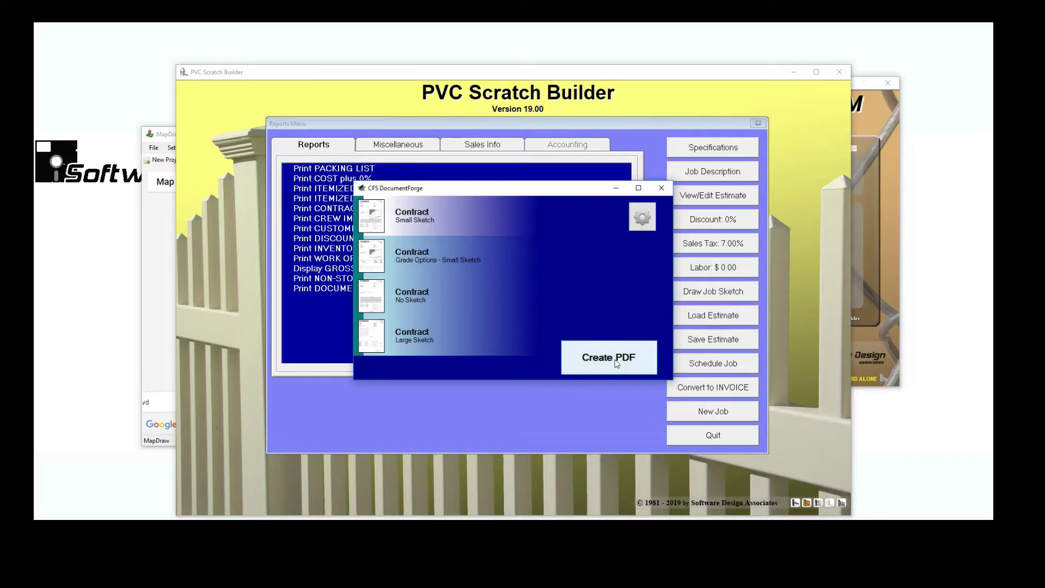
left_click(613, 356)
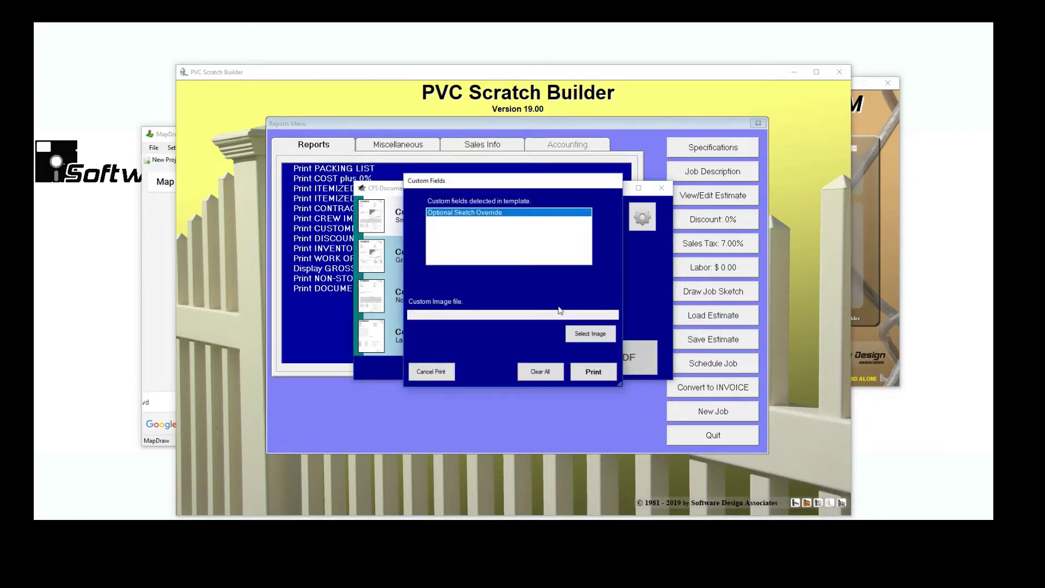
left_click(589, 334)
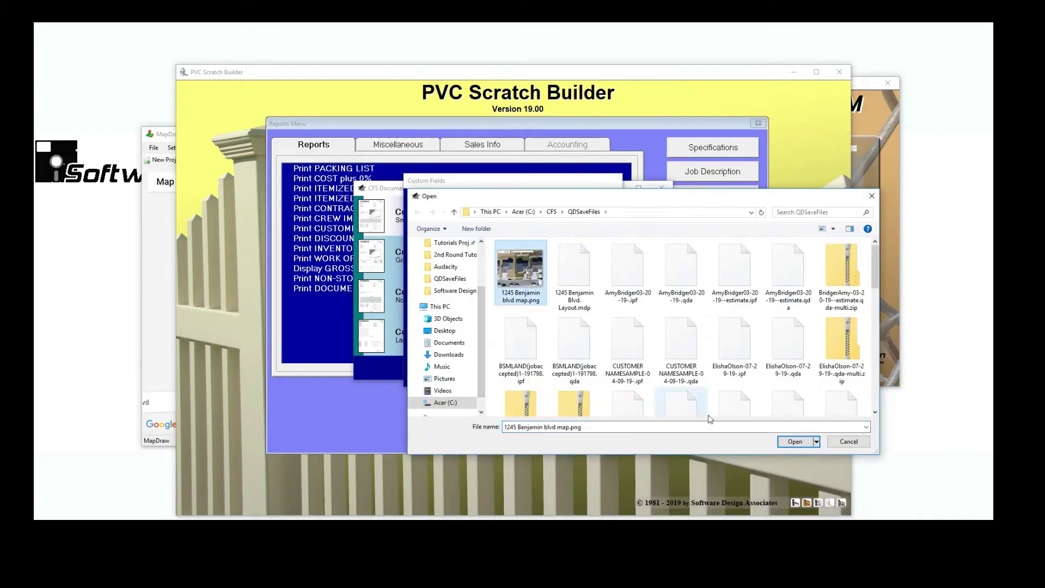
left_click(781, 440)
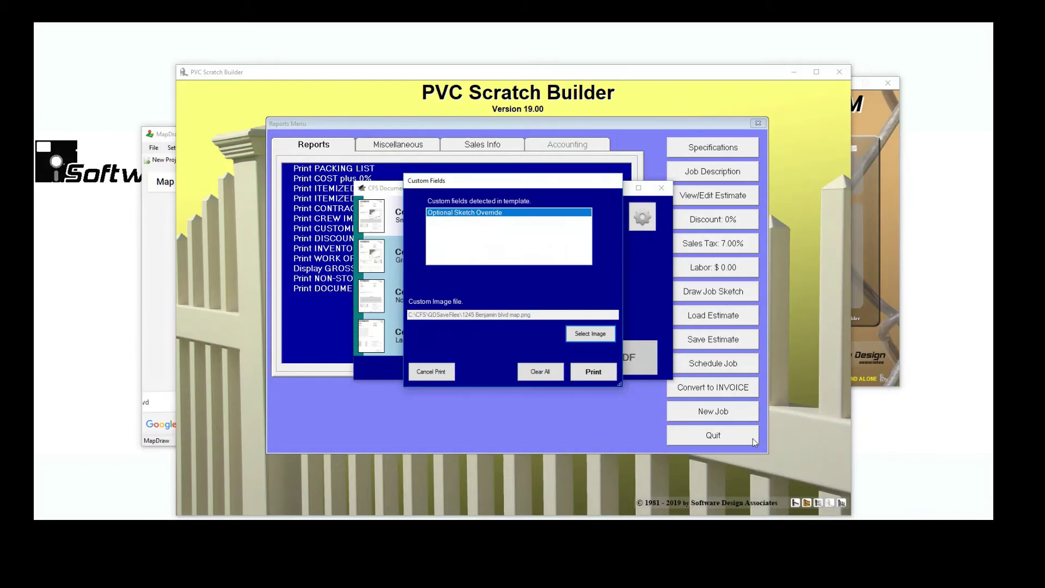
left_click(592, 372)
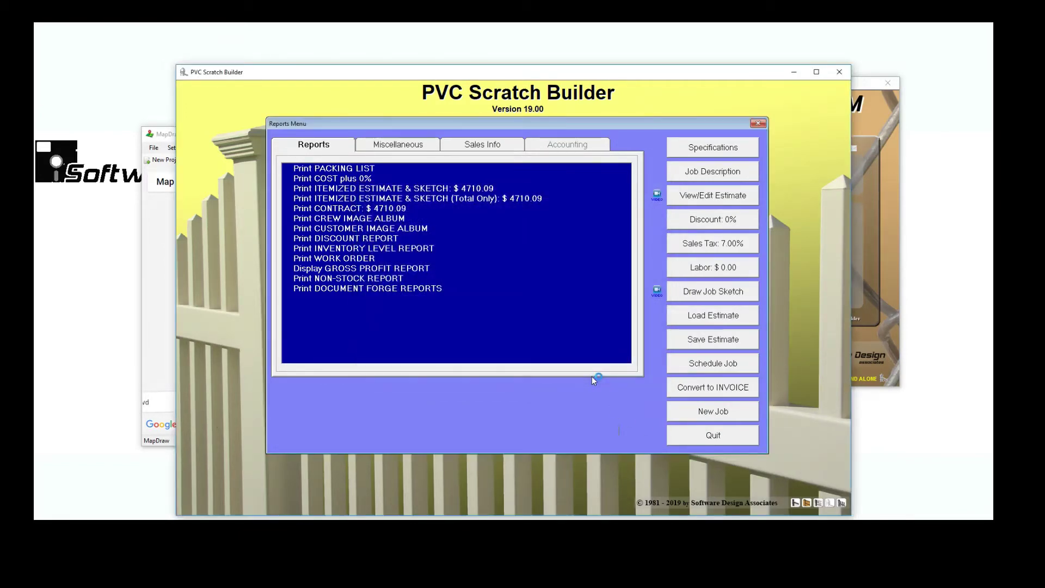
Bring doc.pdf forward in Acrobat Reader and scroll to the satellite map above Terms & Conditions
left_click(162, 436)
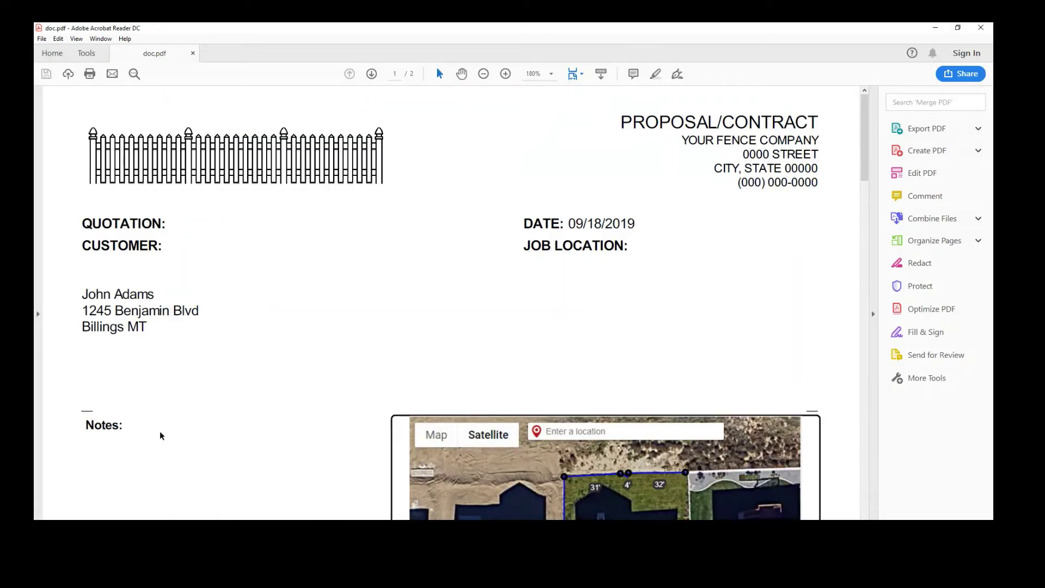
scroll(508, 460, "down", 10)
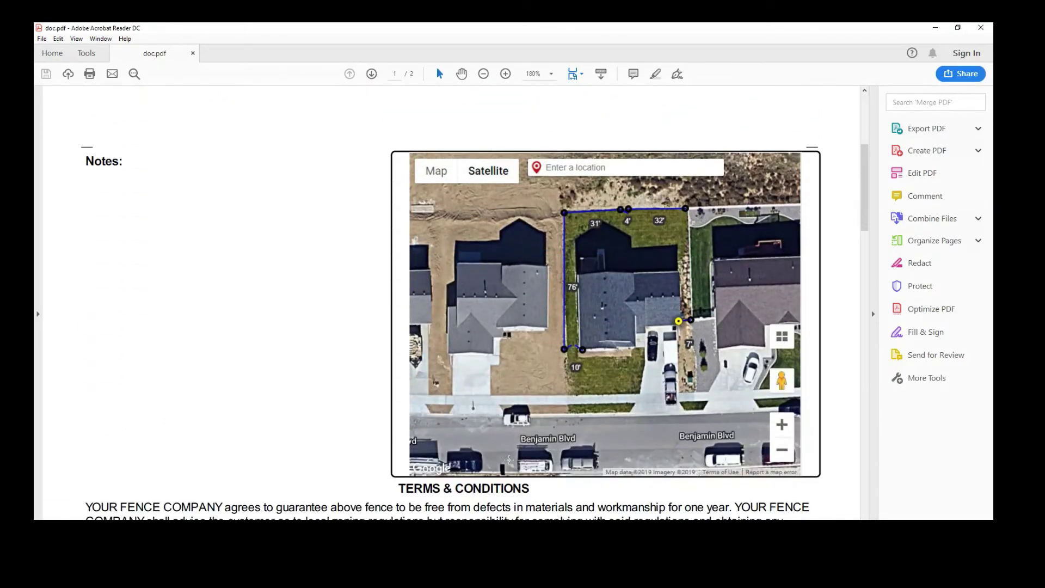